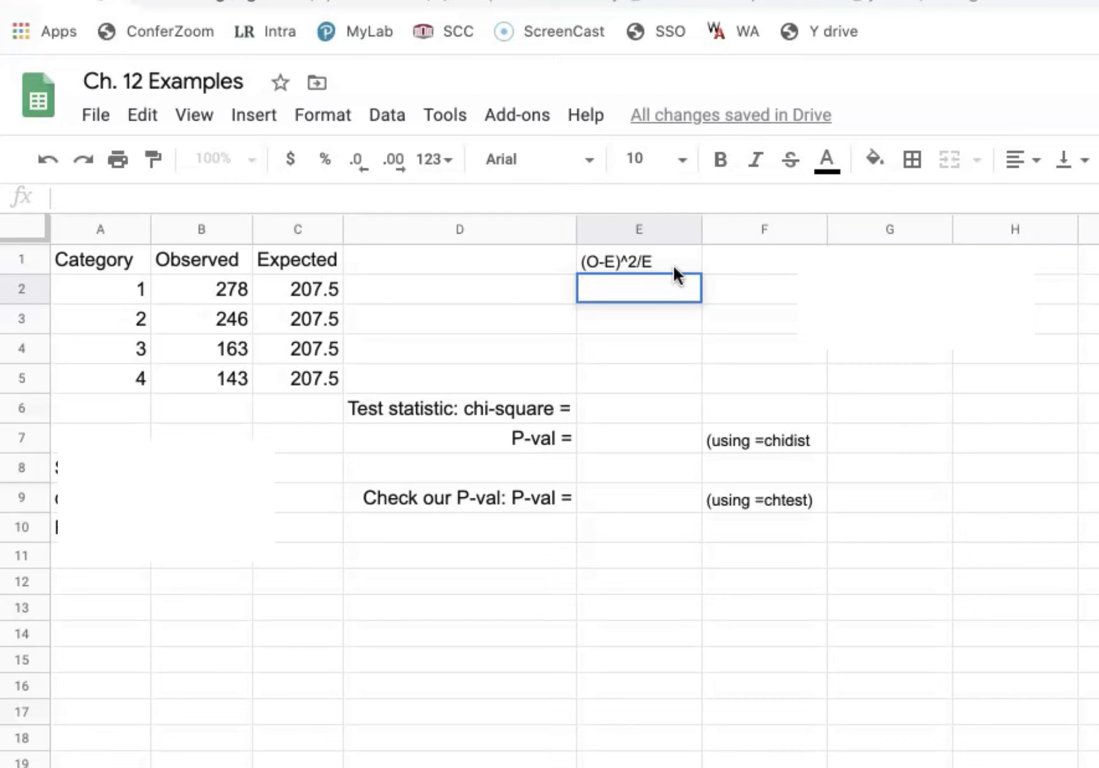
click(670, 284)
text(()
key(BackSpace)
text(=)
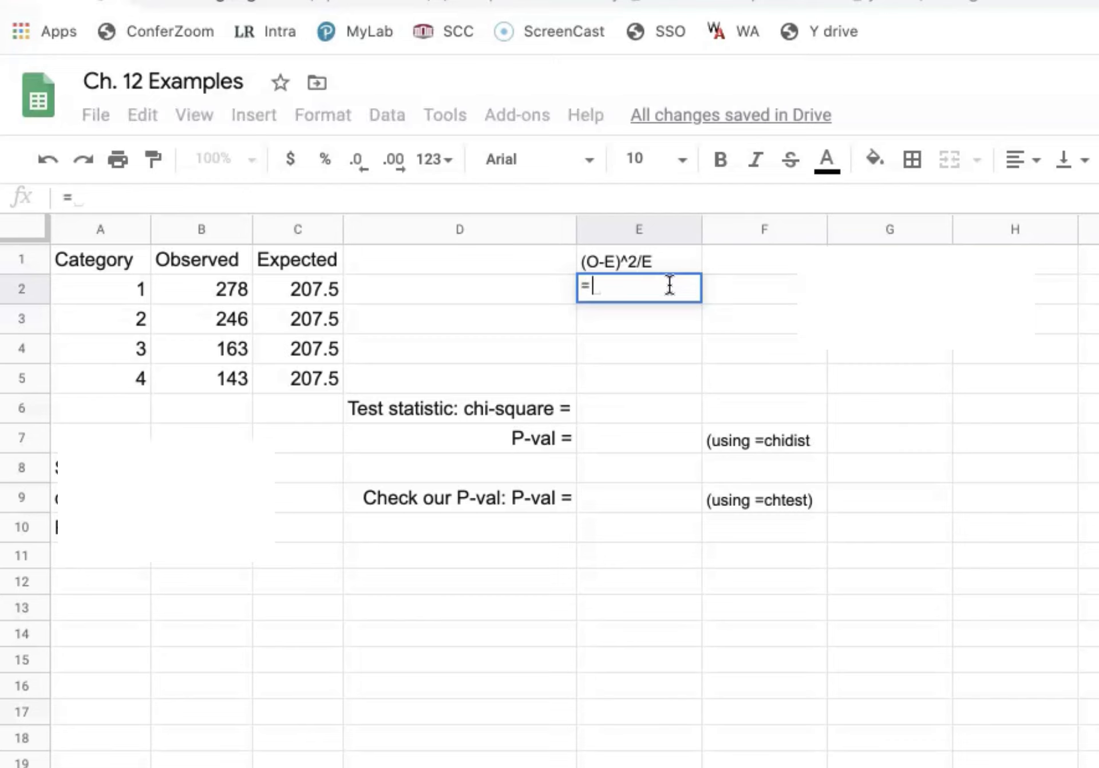
key(BackSpace)
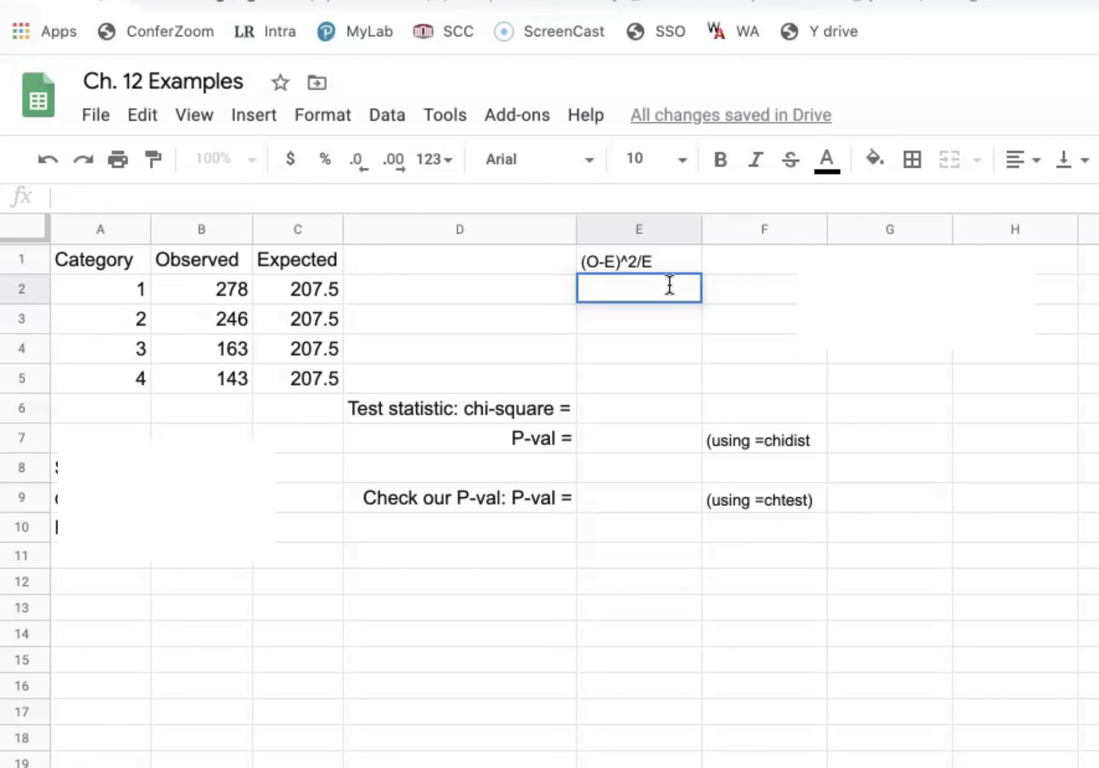
- Enter (B2-C2)^2/C2 in cell E2, without a leading equals sign, for the first category
text(()
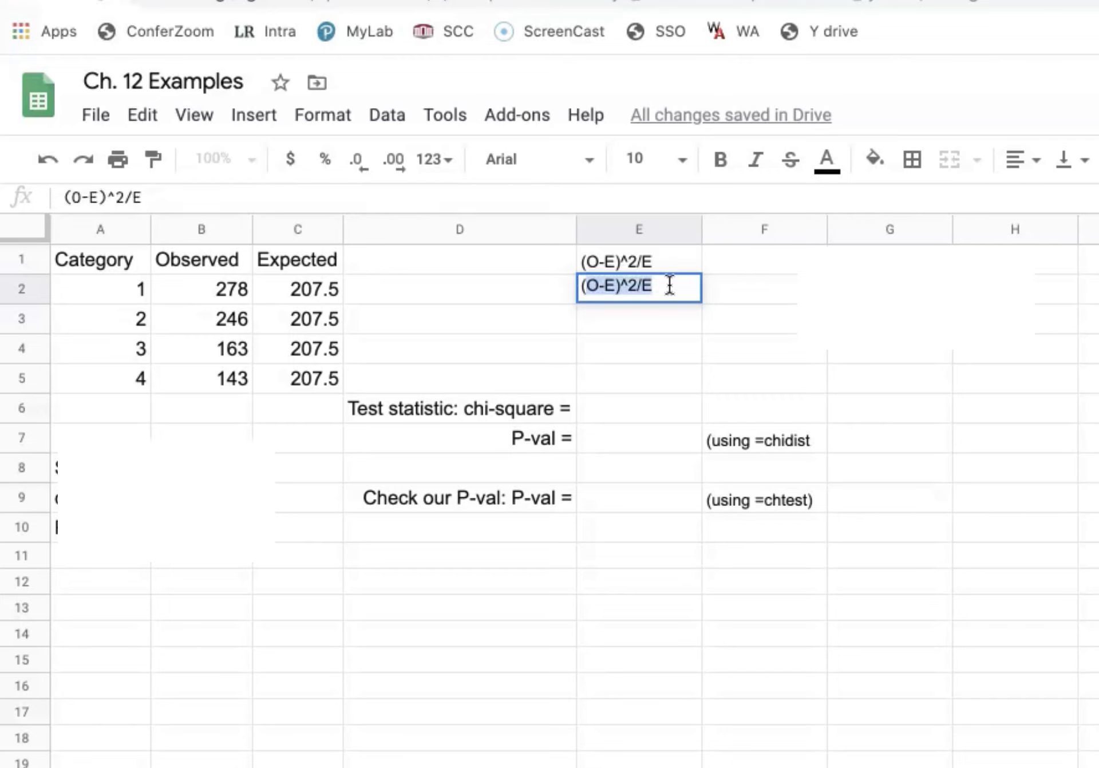
text(B2)
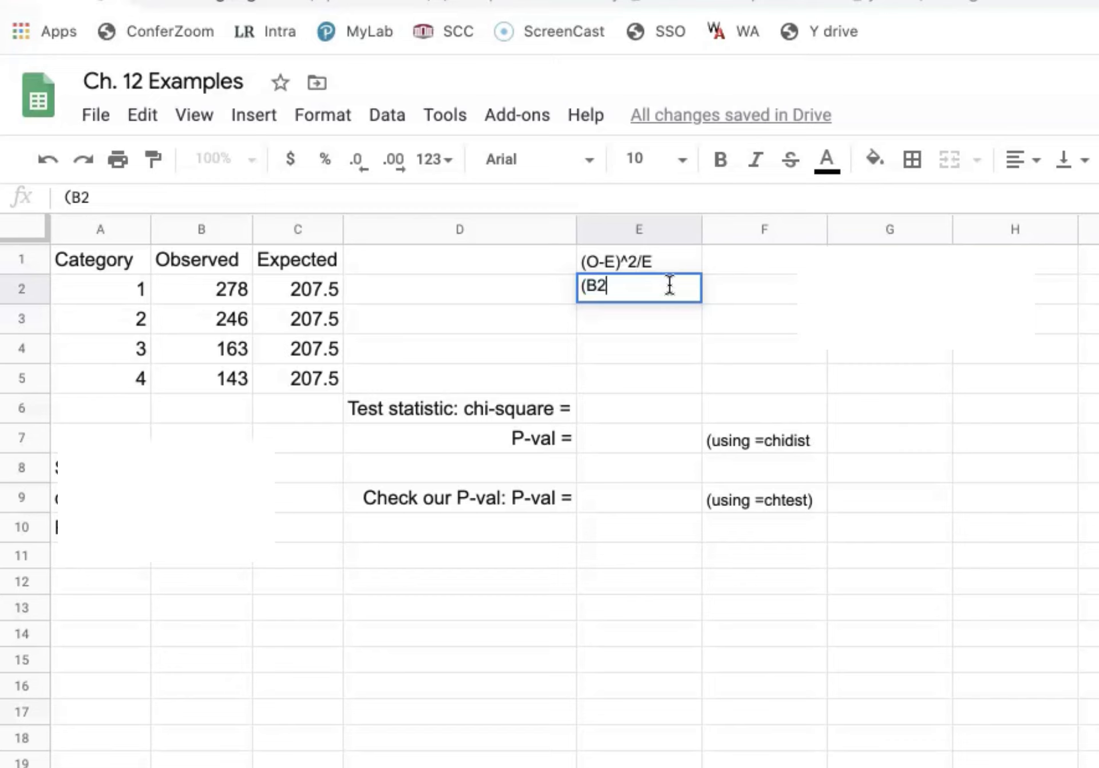
text(-C2)^)
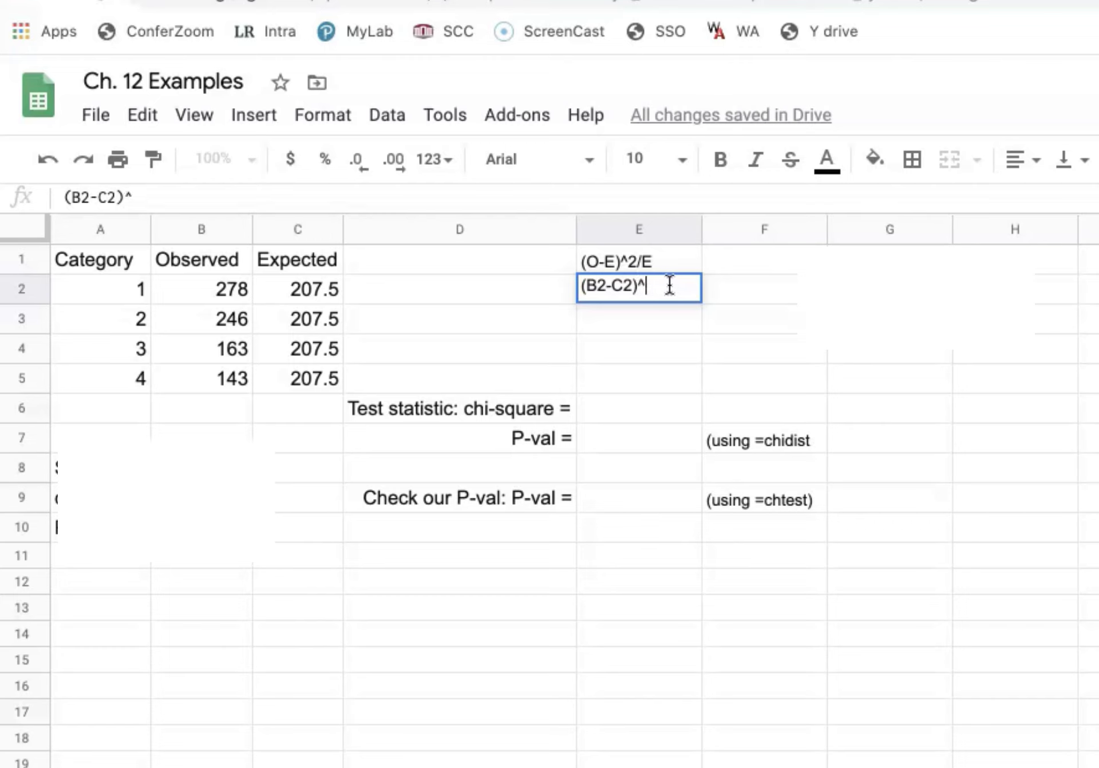
text(2/C2)
key(Return)
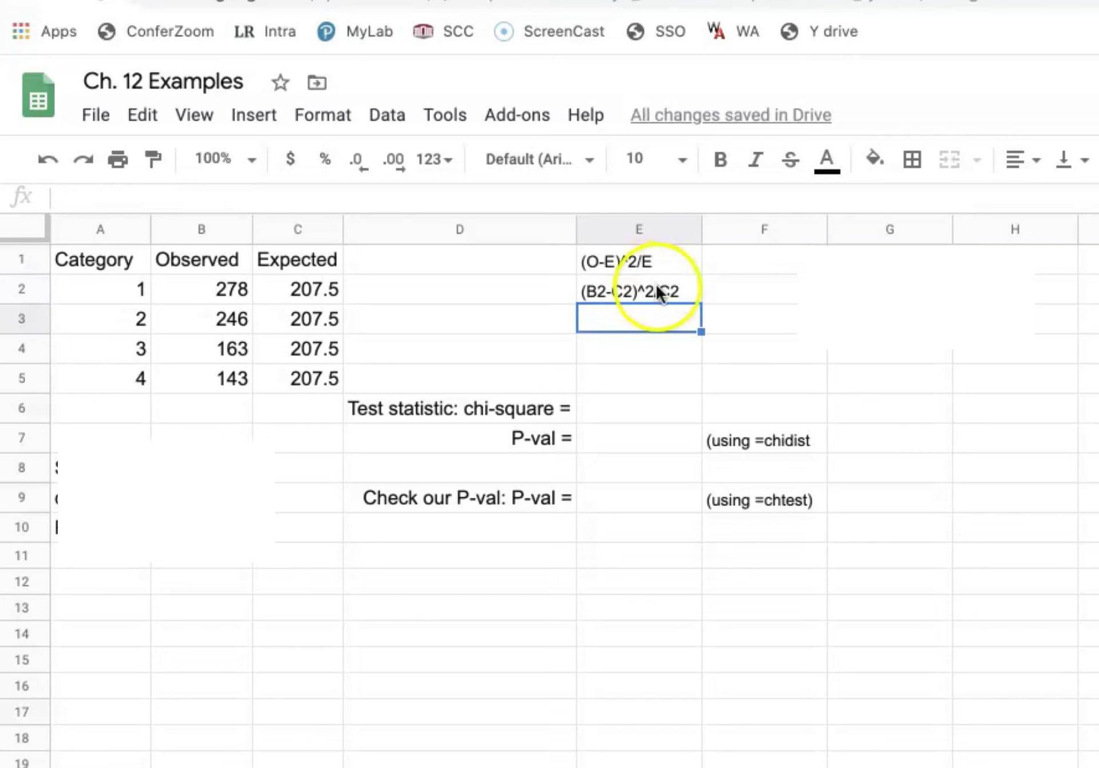
- Turn the entry in cell E2 into a formula by adding an equals sign at its start: =(B2-C2)^2/C2
click(660, 293)
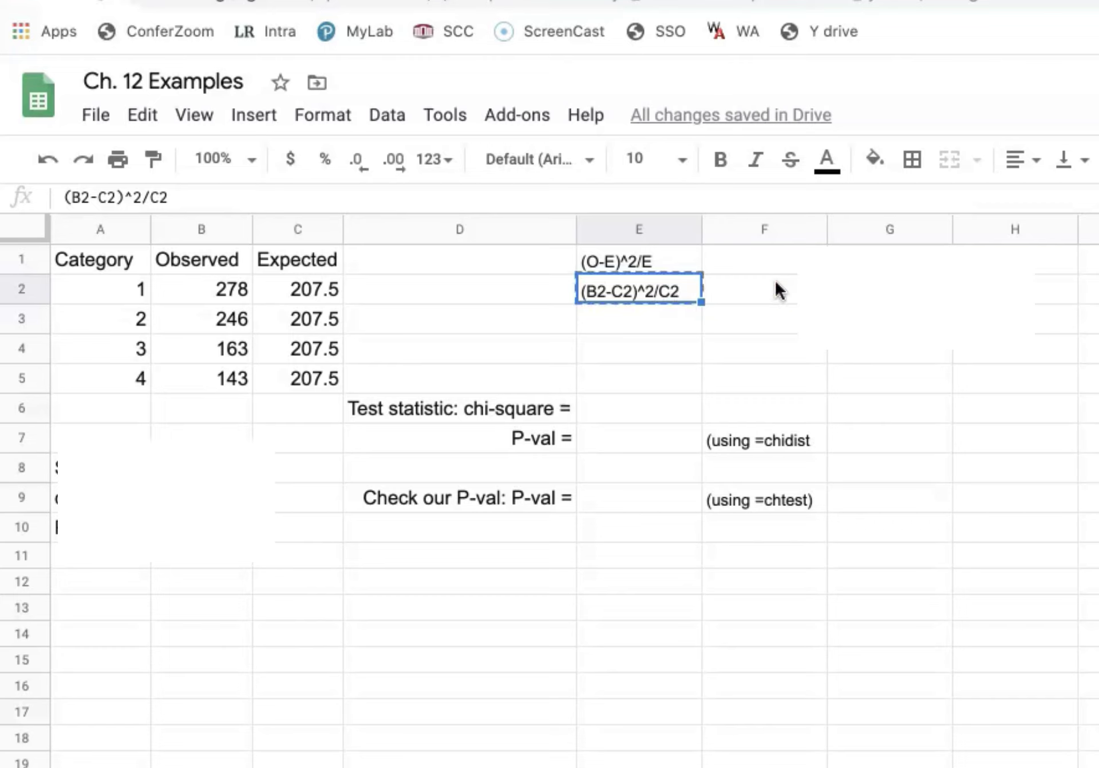
key(ctrl+c)
click(582, 288)
double_click(581, 289)
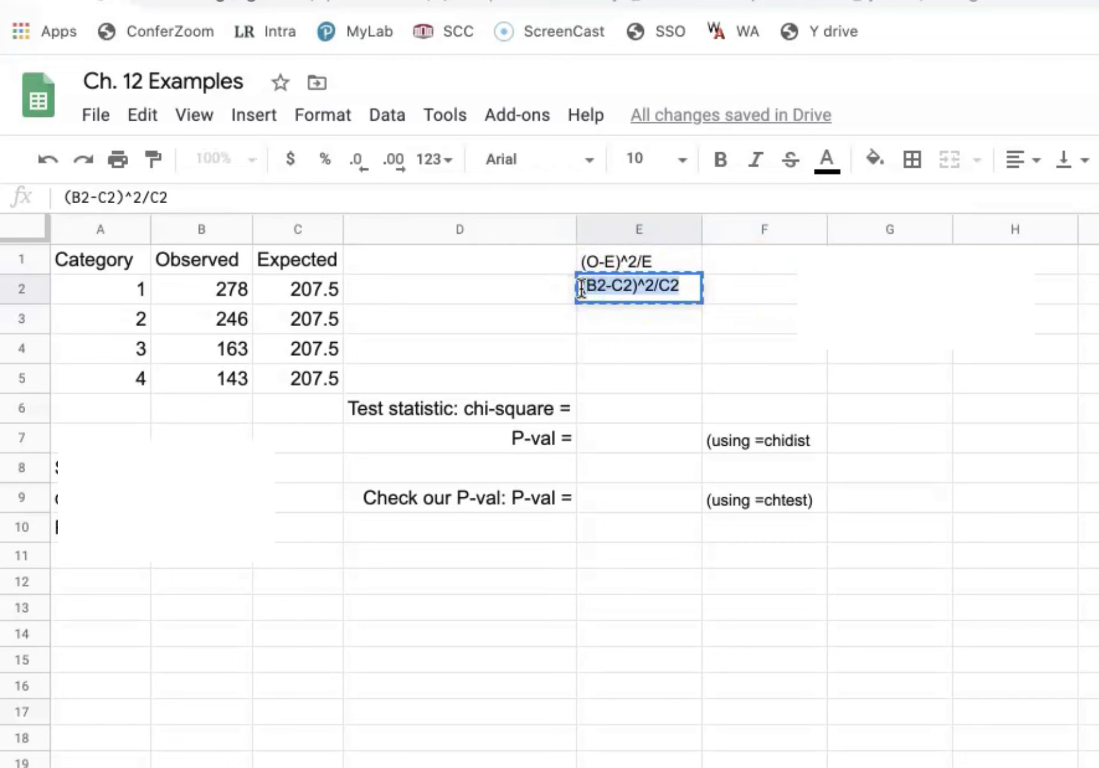
click(581, 289)
click(581, 288)
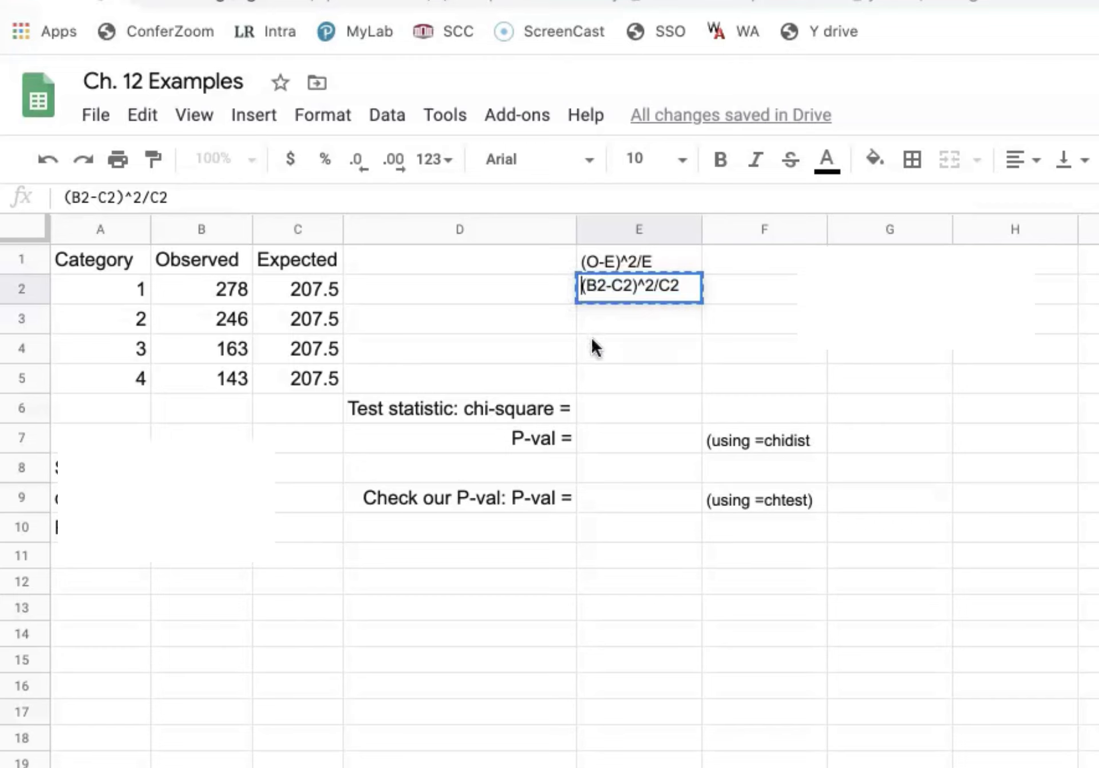
text(=)
key(Return)
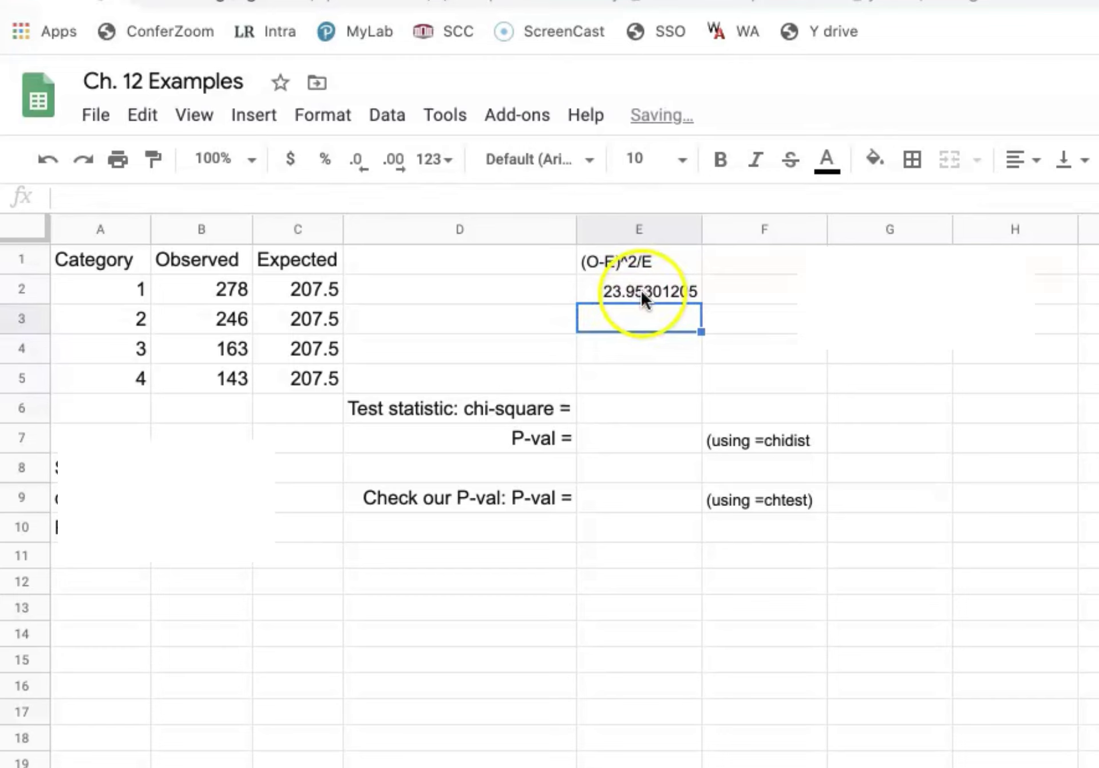
- Fill the formula in E2 down through E5 to cover the remaining categories
click(659, 288)
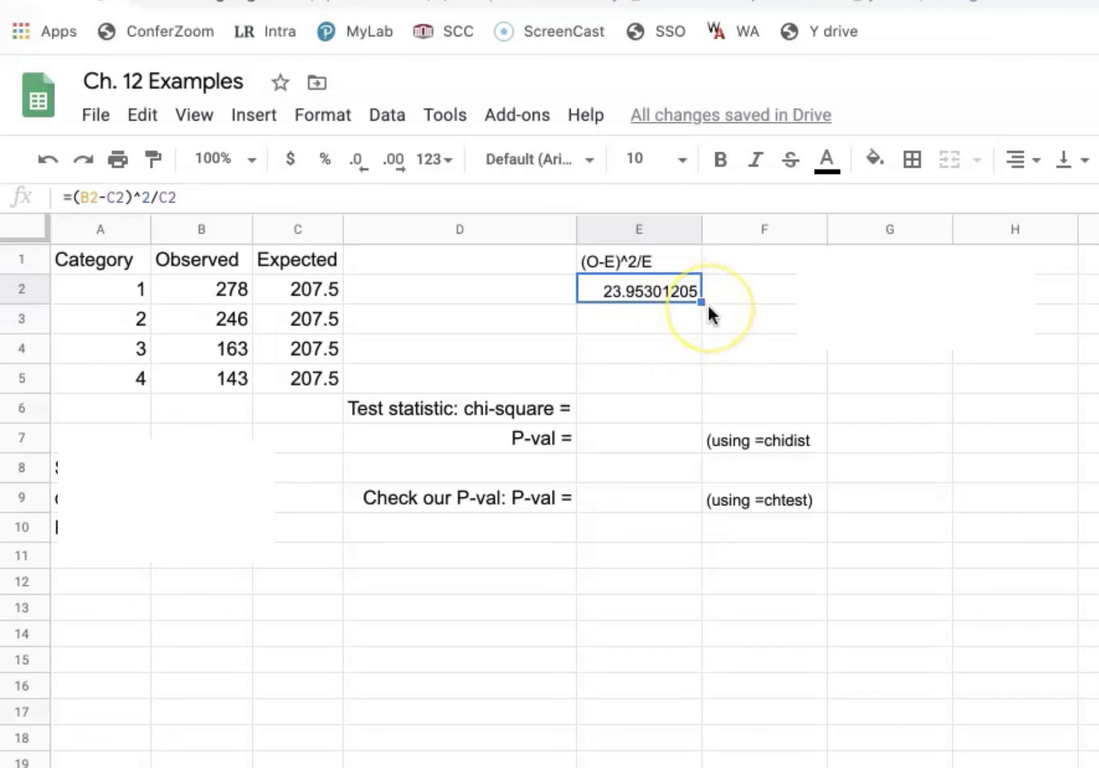
click(649, 286)
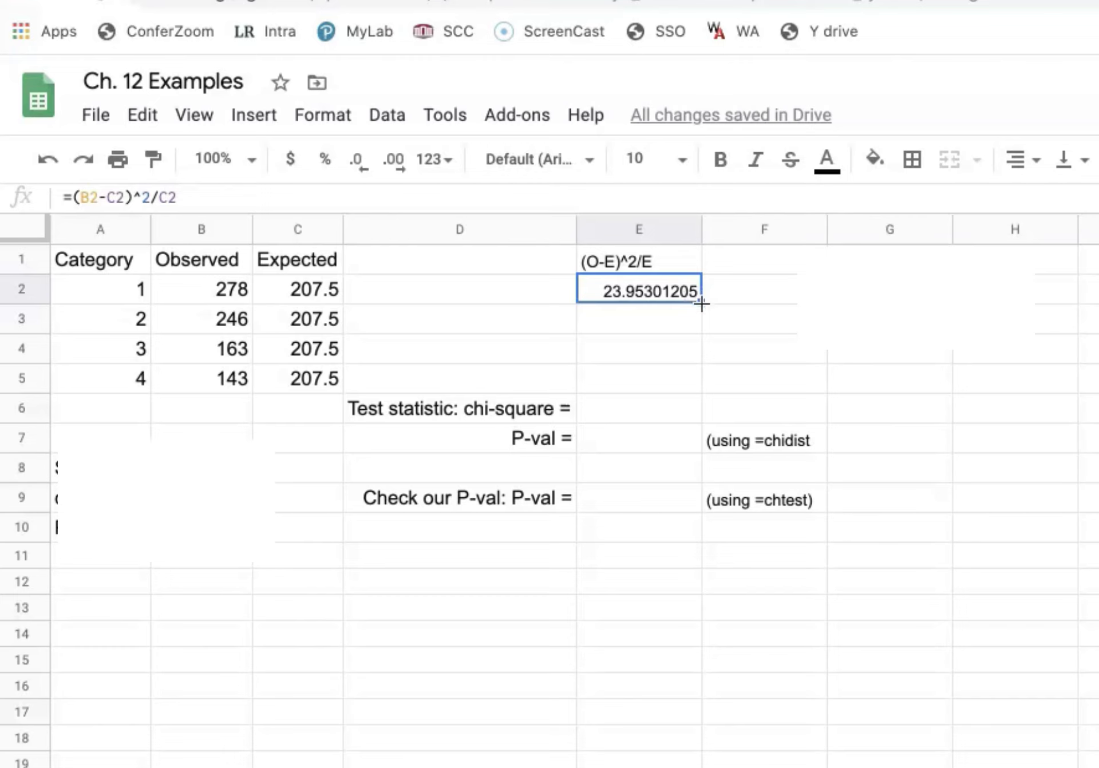
drag(701, 303, 707, 386)
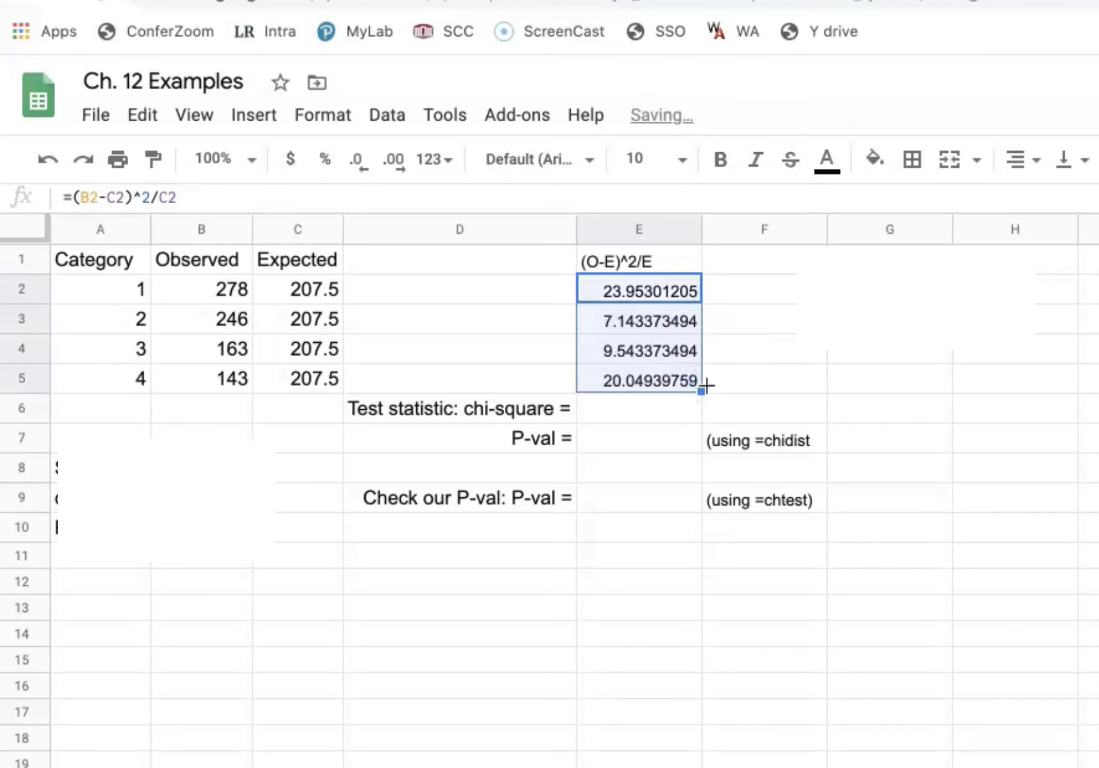
- Calculate the chi-square test statistic in E6 with =sum(E2:E5)
click(668, 406)
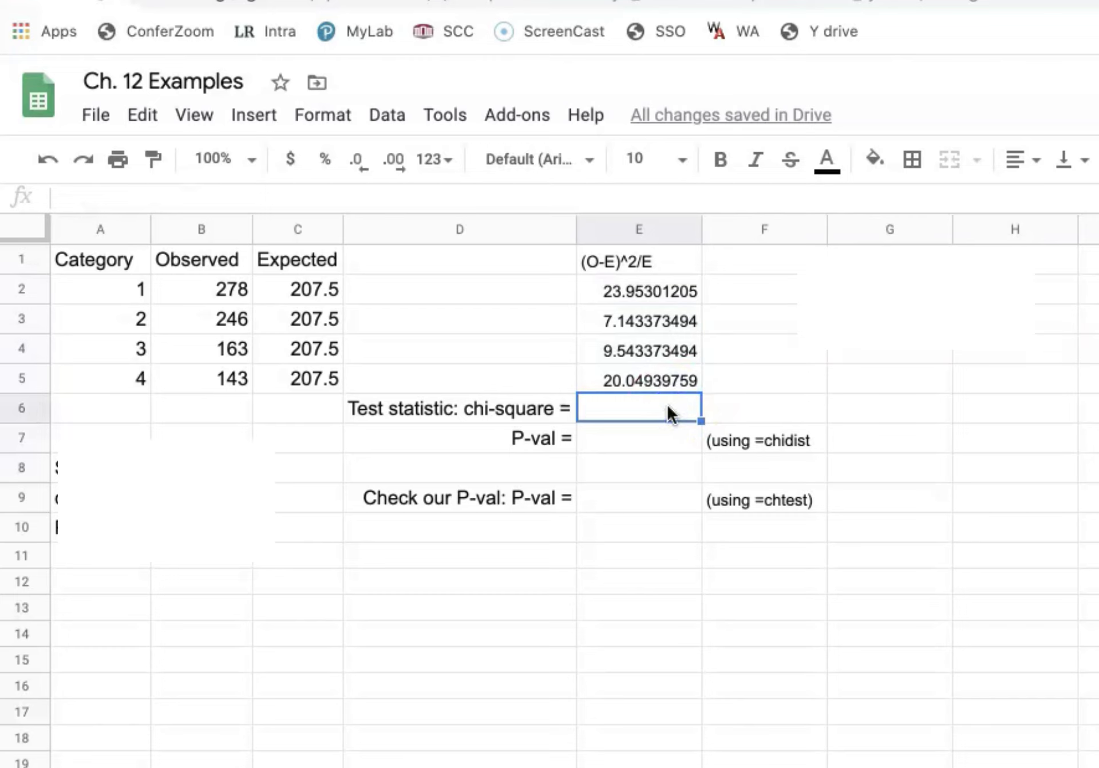
text(=)
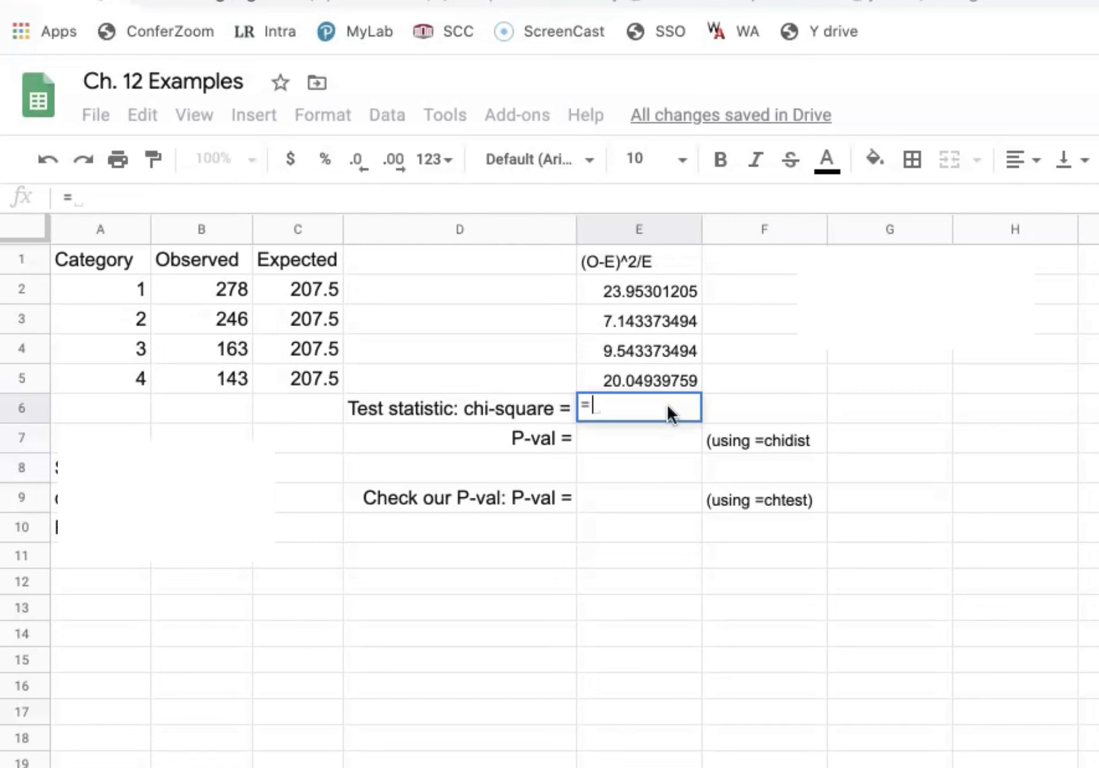
text(sum()
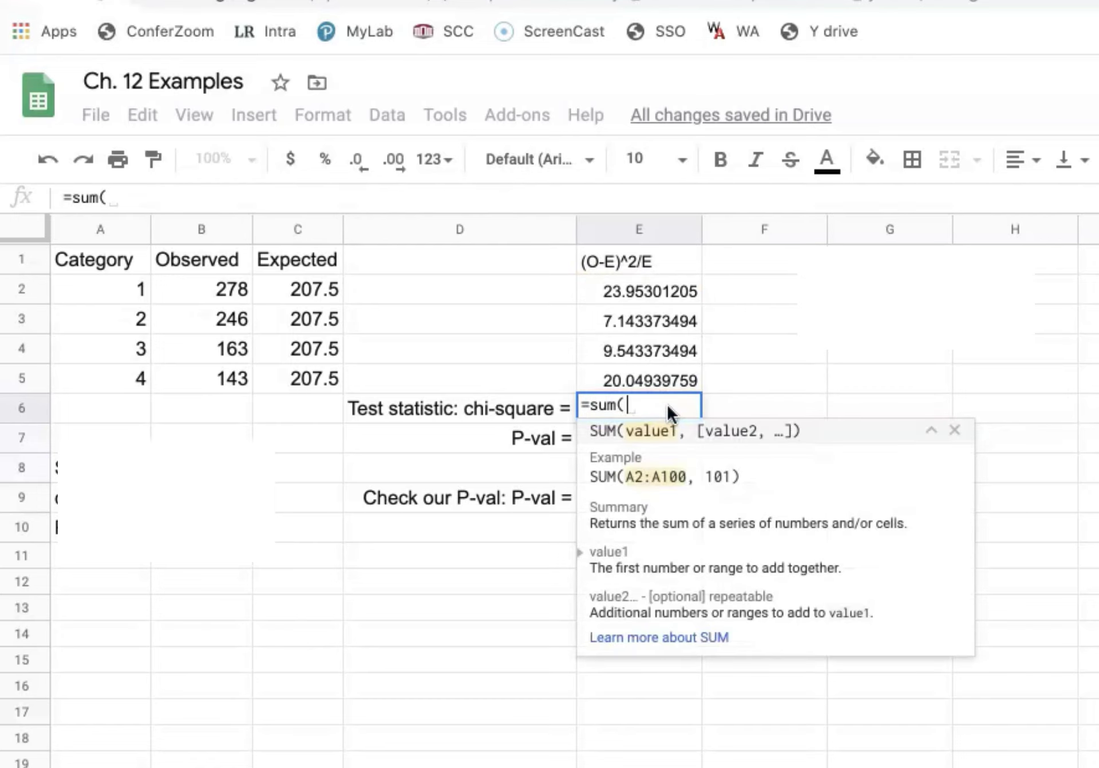
click(638, 289)
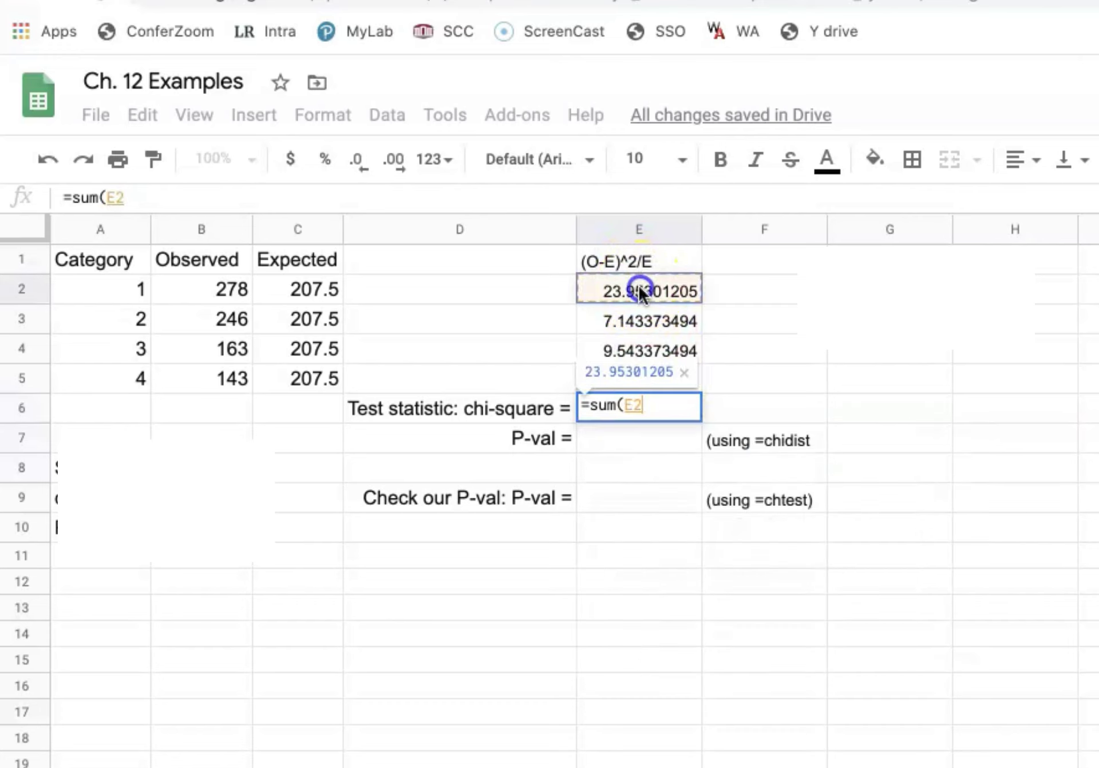
drag(640, 299, 644, 378)
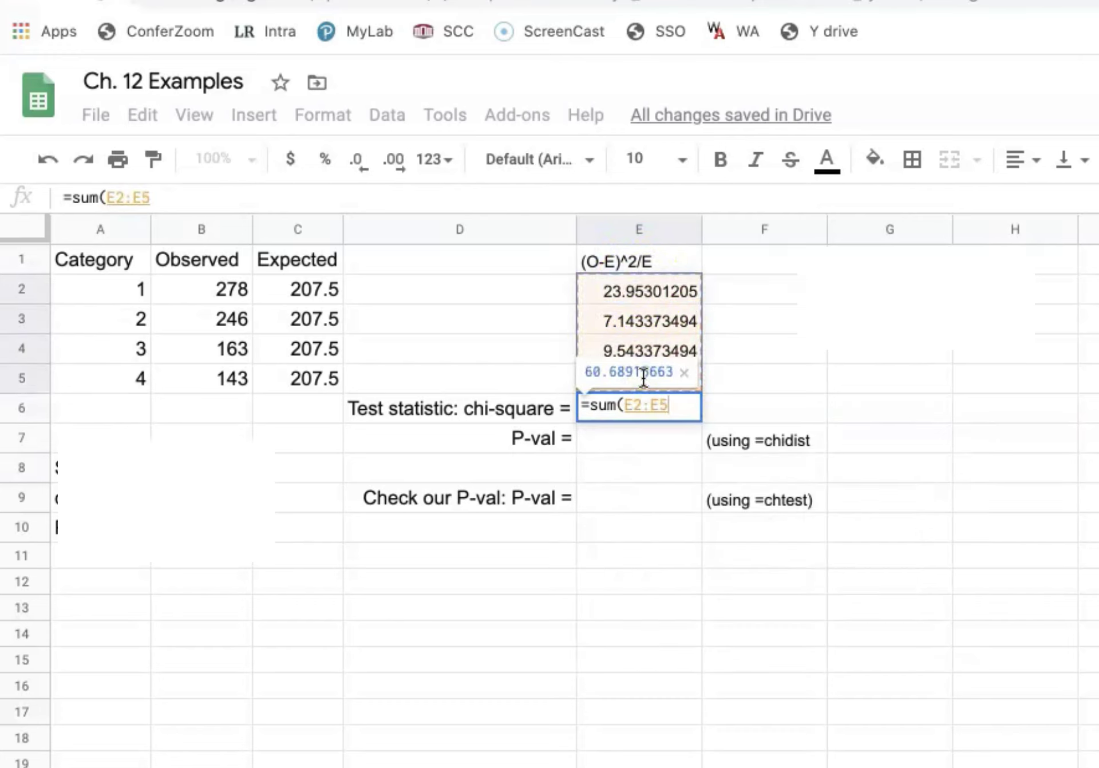
text())
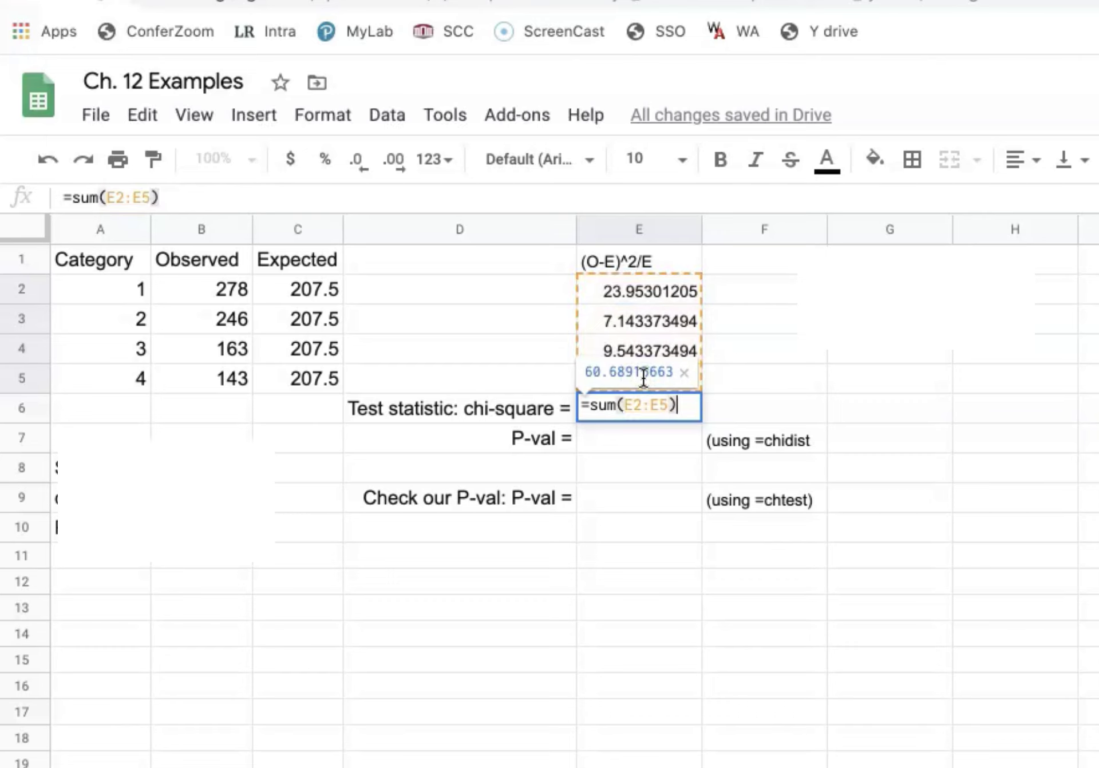
key(Return)
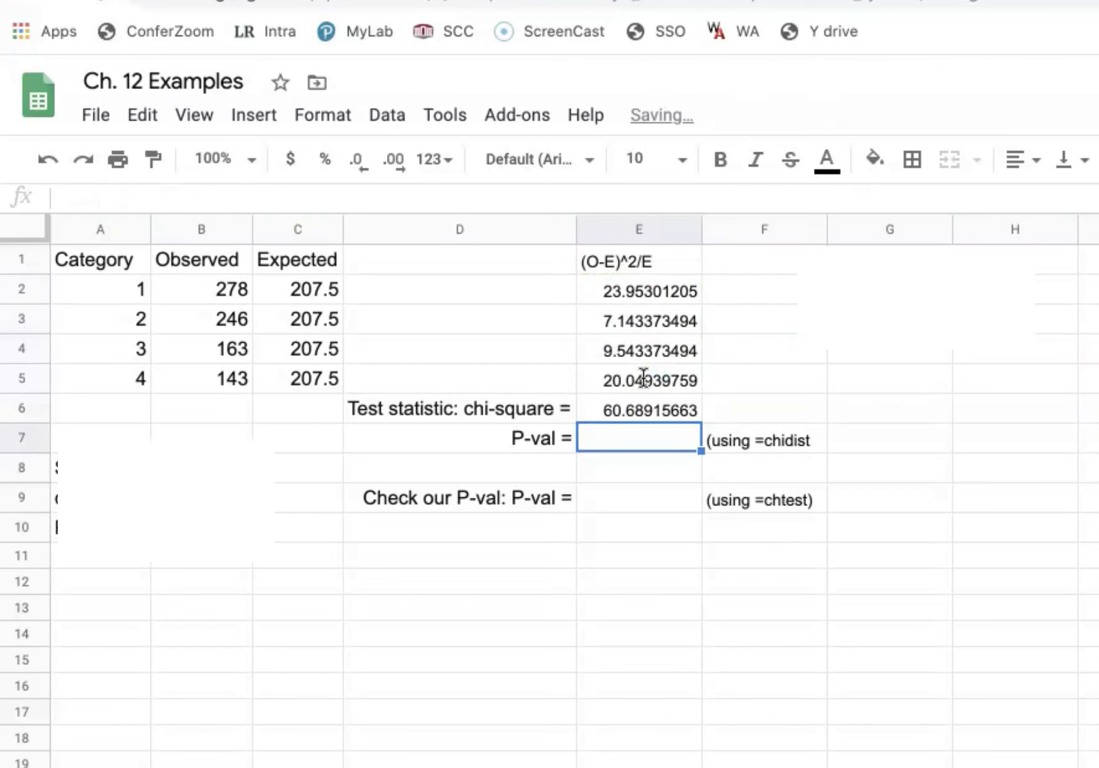
- Calculate the P-value in E7 with =chidist(E6,3), using the test statistic and 3 degrees of freedom
click(643, 425)
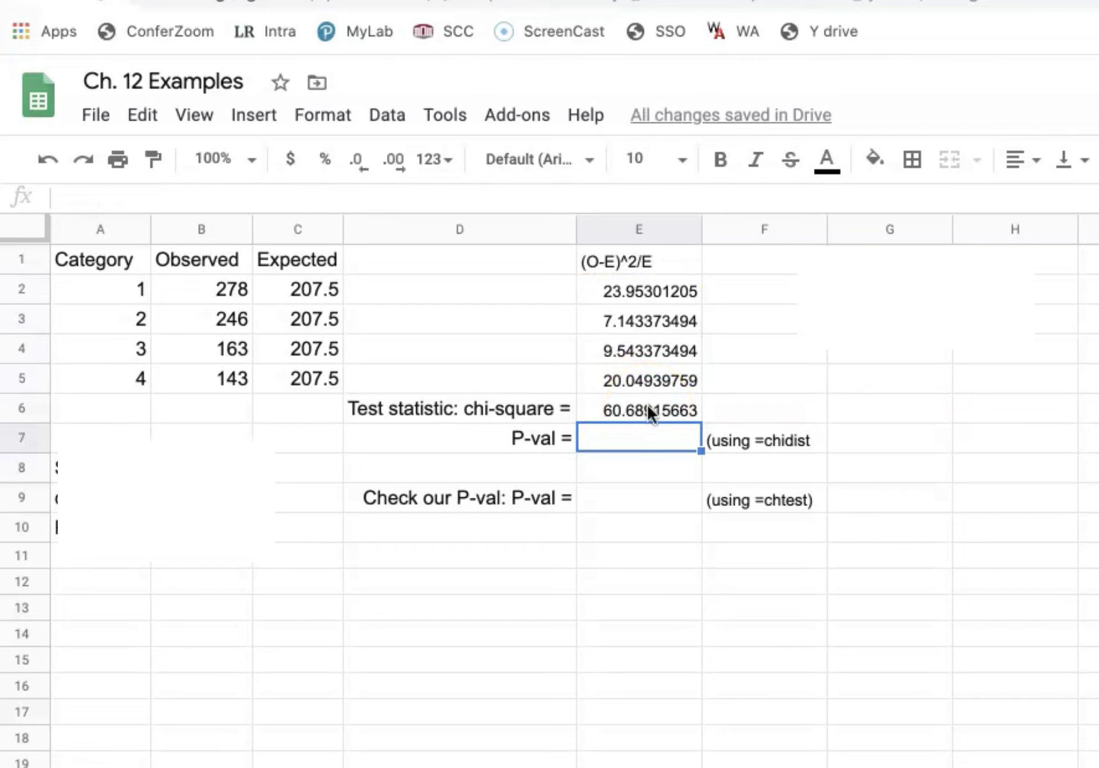
click(650, 434)
text(=chi)
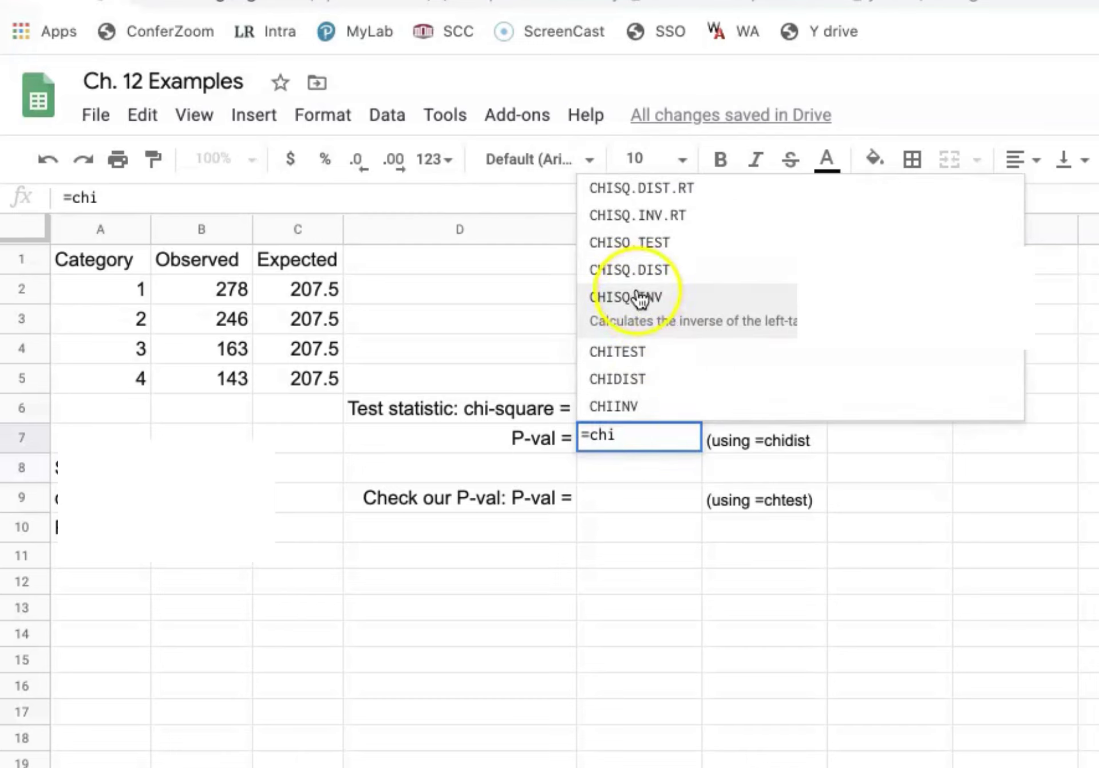
text(dist)
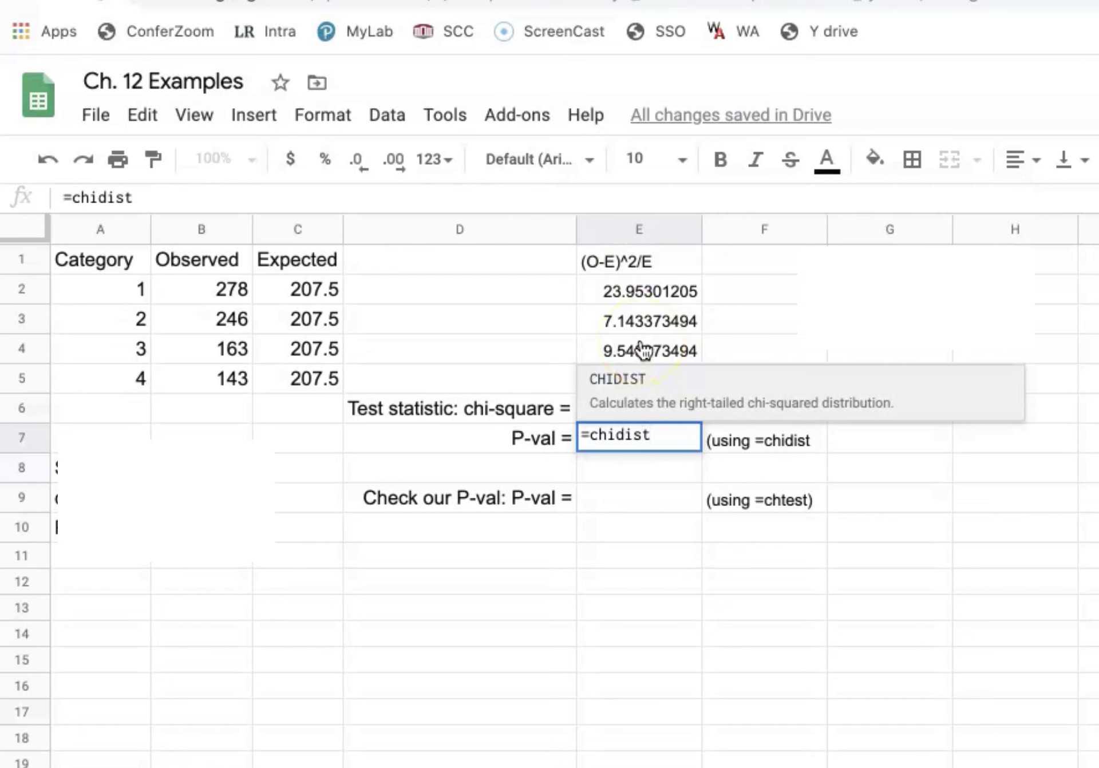
text(()
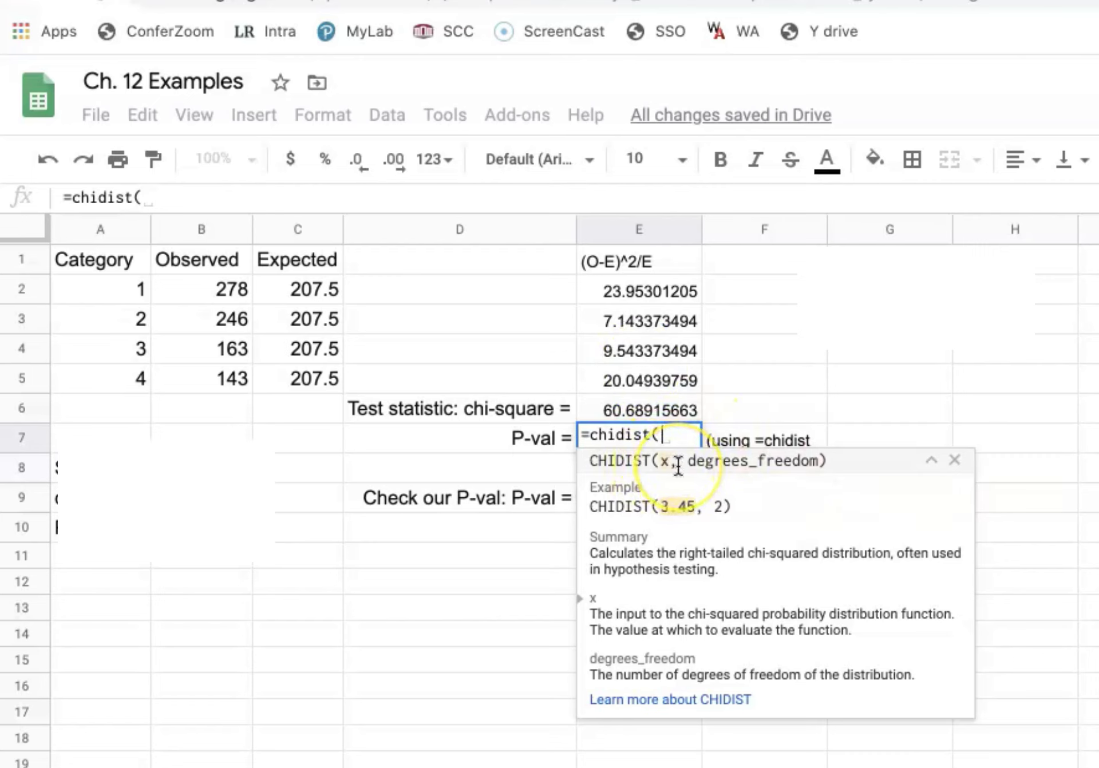
click(663, 410)
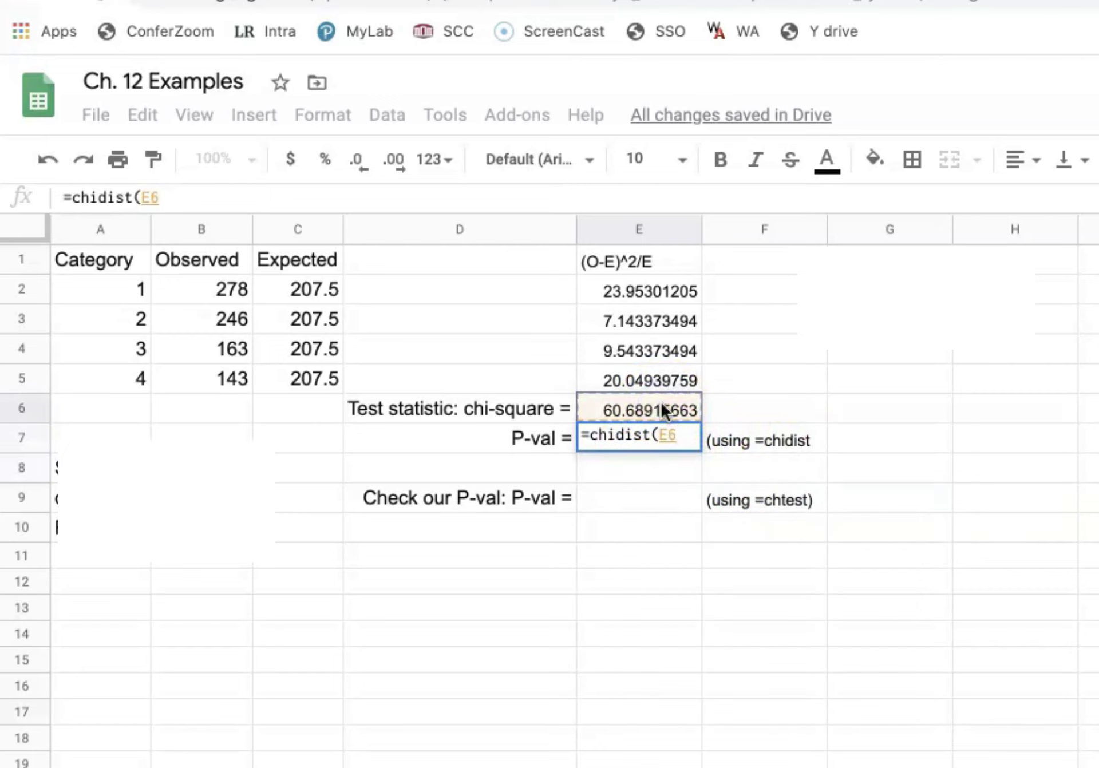
text(,)
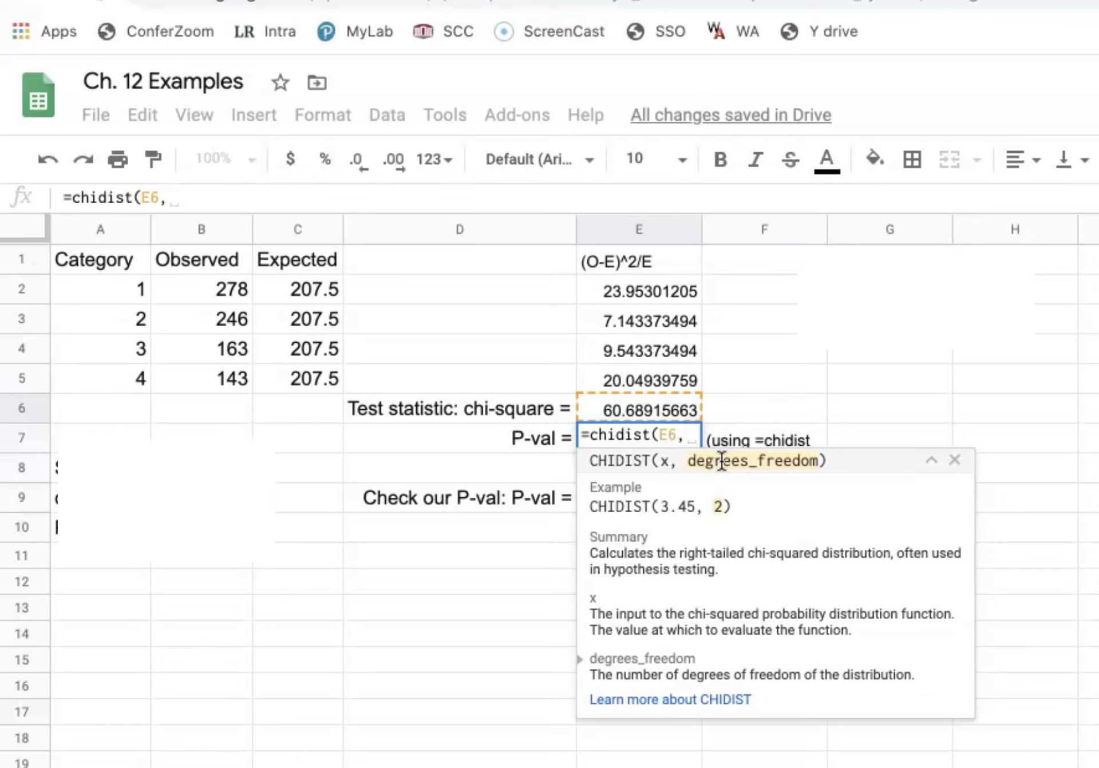
text(3)
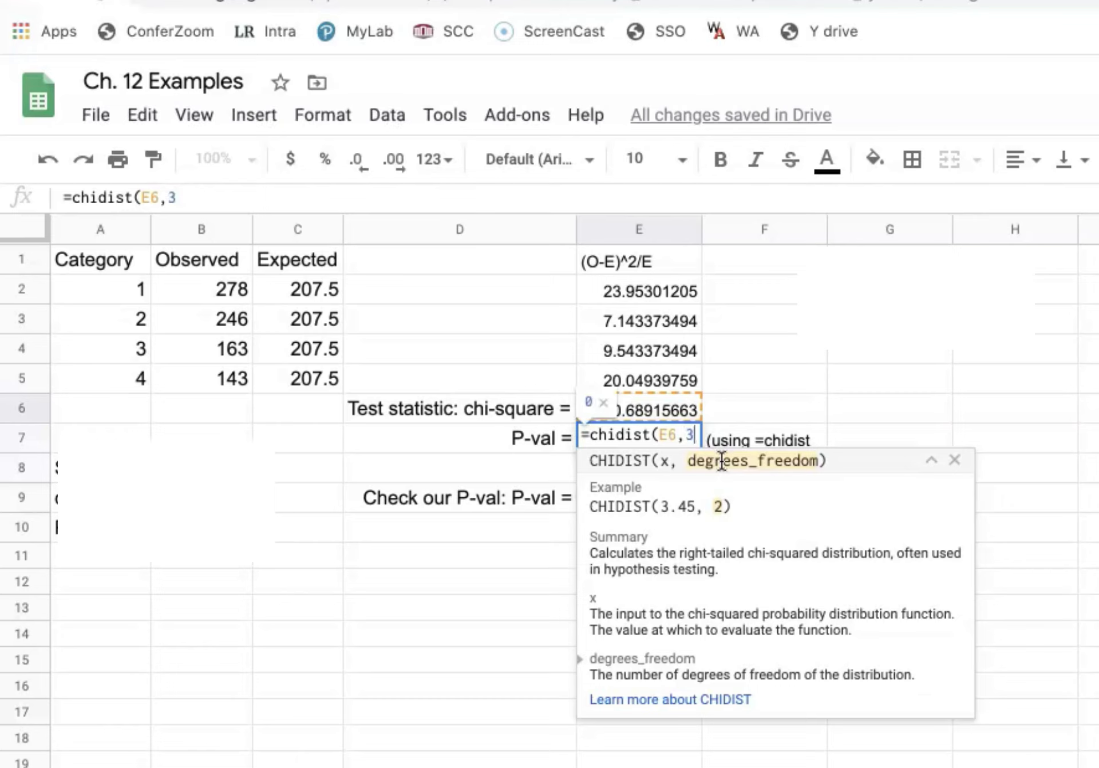
text())
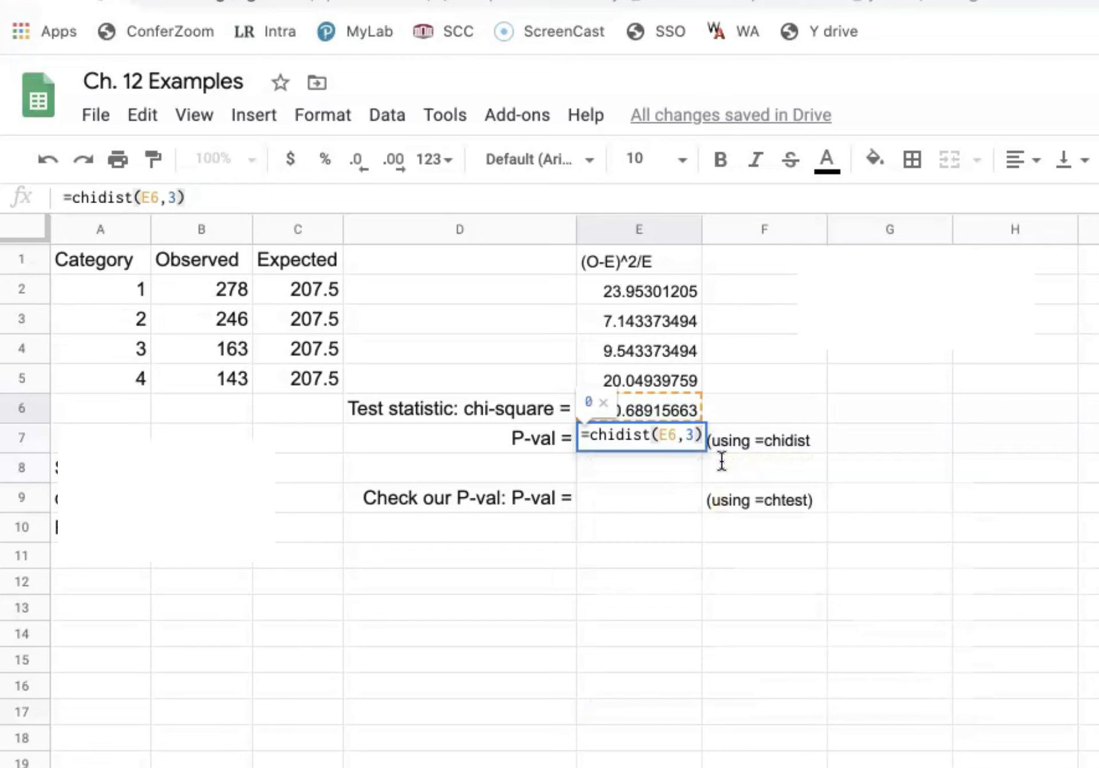
key(Return)
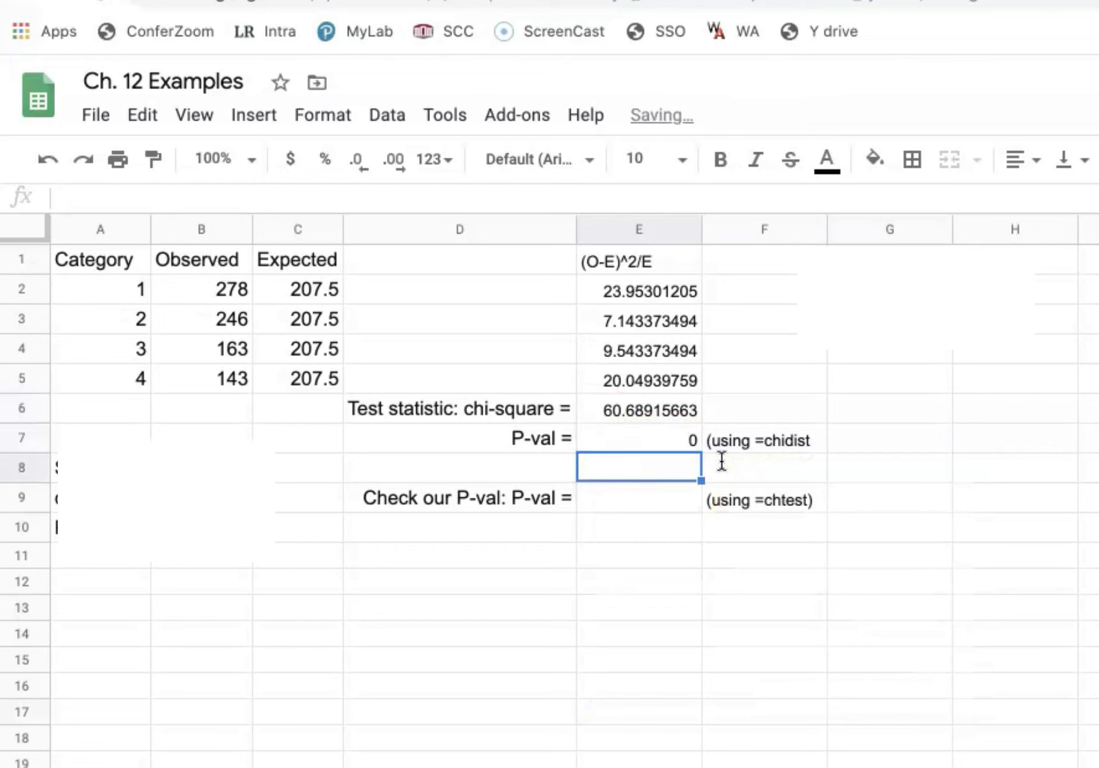
- Start a =chitest( formula in E9 for the P-value check, with the observed counts B2:B5 as its first range
click(652, 438)
click(676, 503)
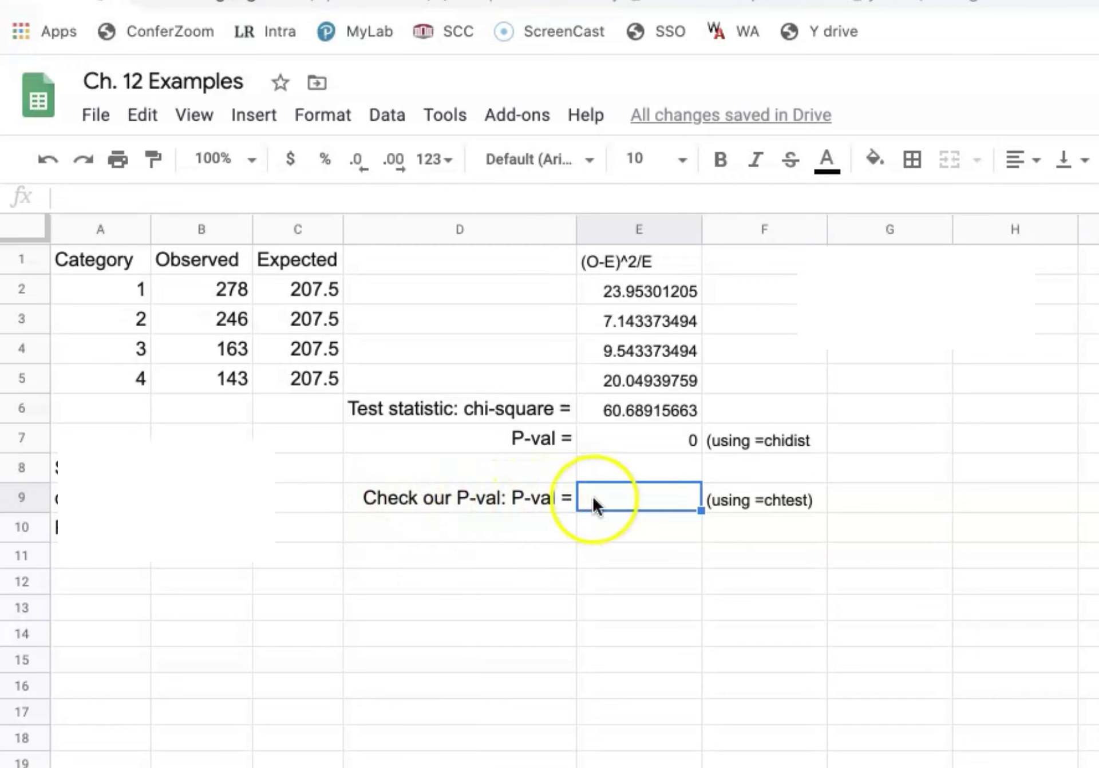
click(608, 496)
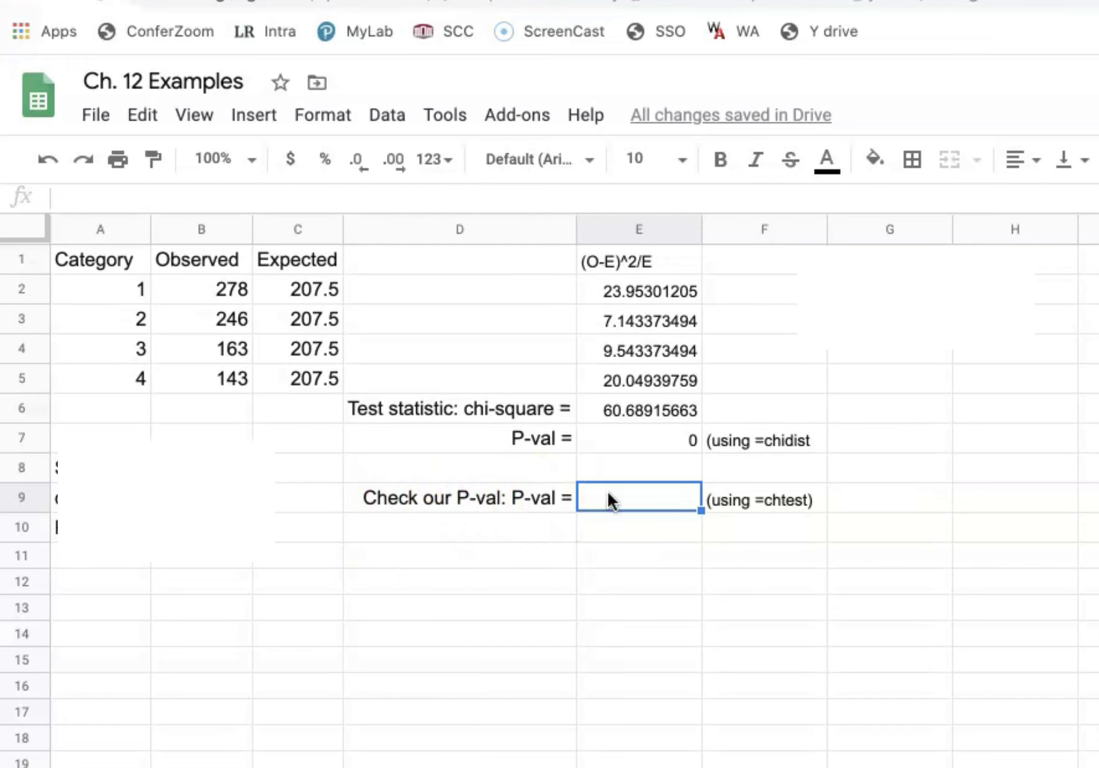
text(=)
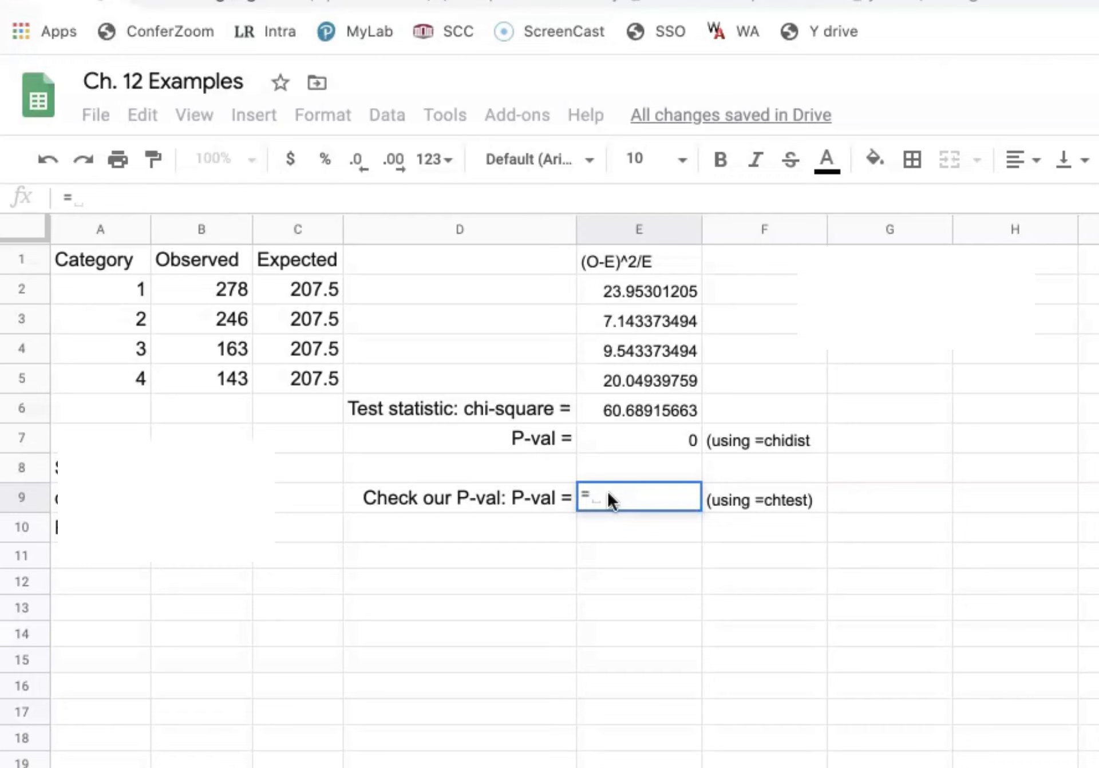
text(chi)
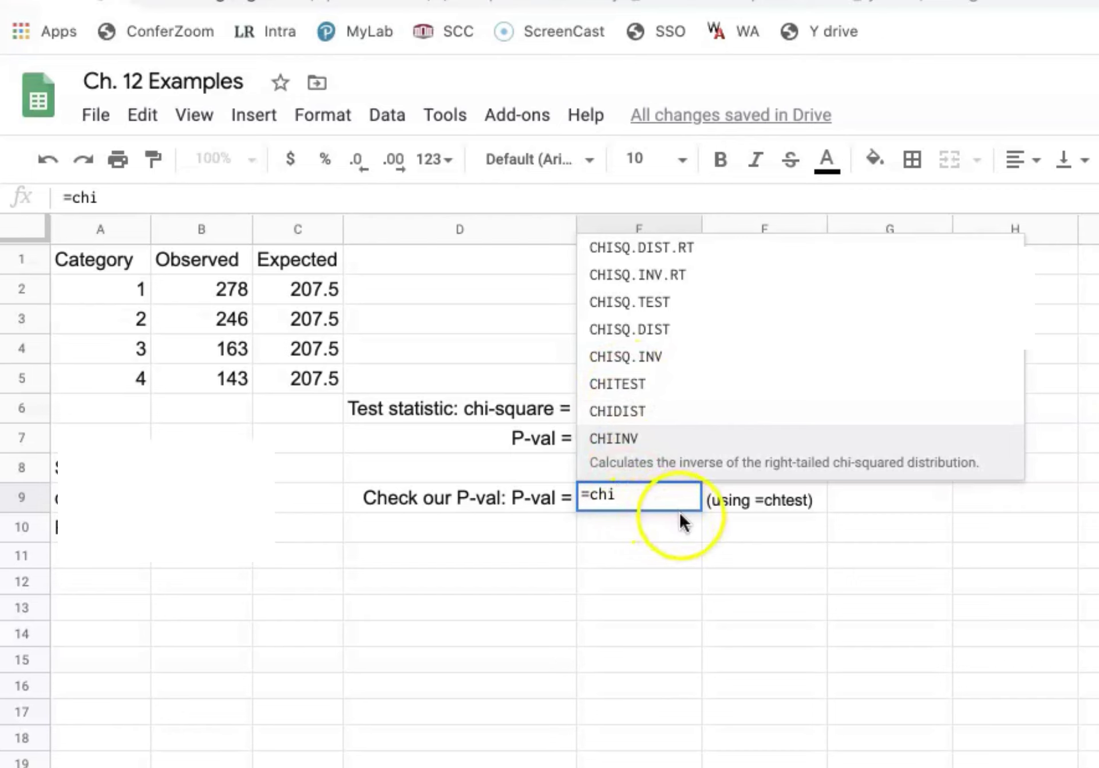
text(test)
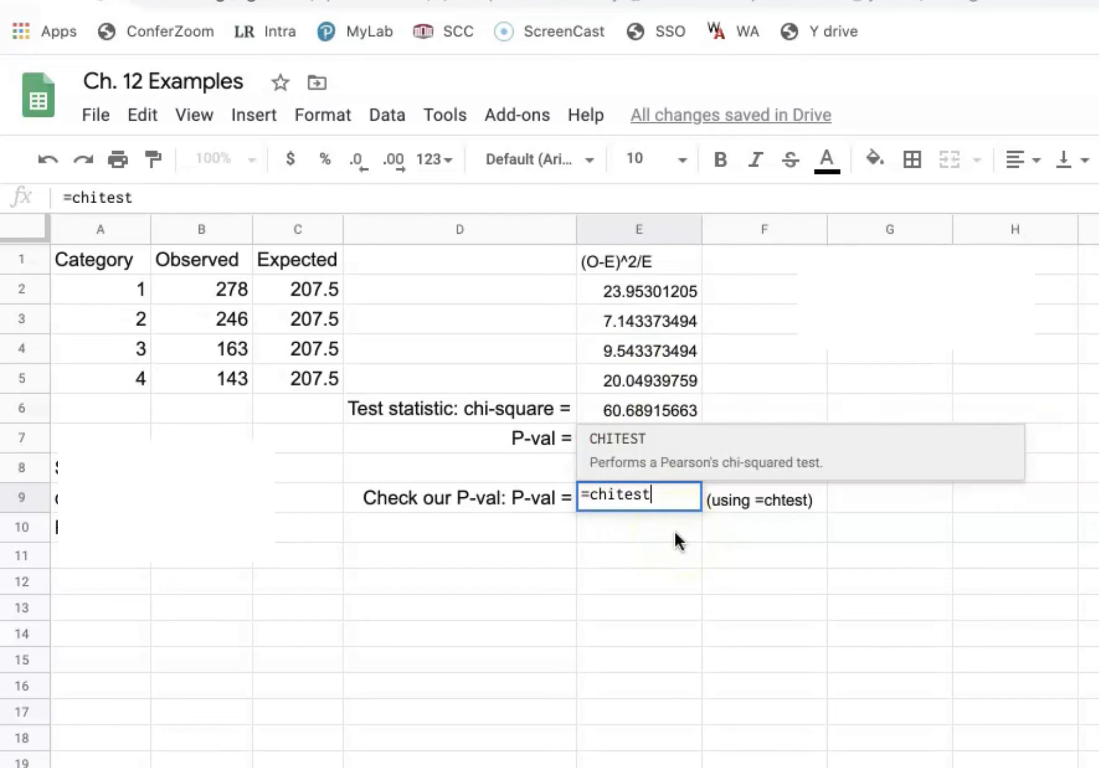
text(()
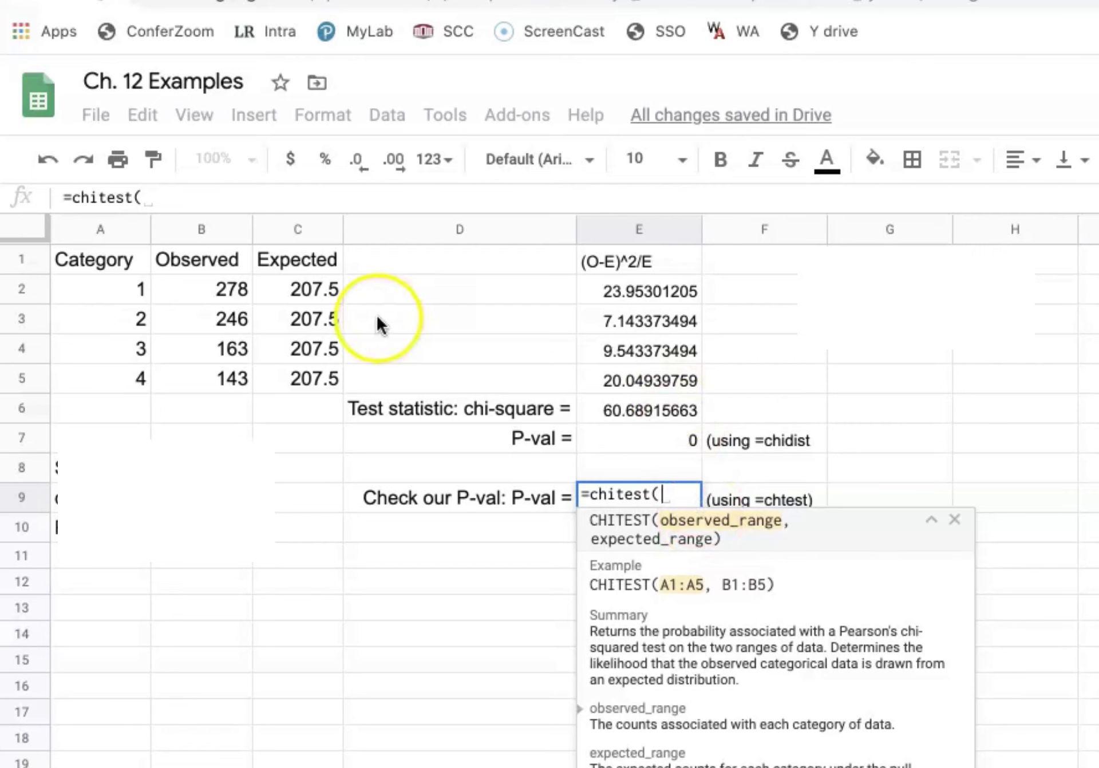
click(208, 284)
drag(207, 281, 204, 379)
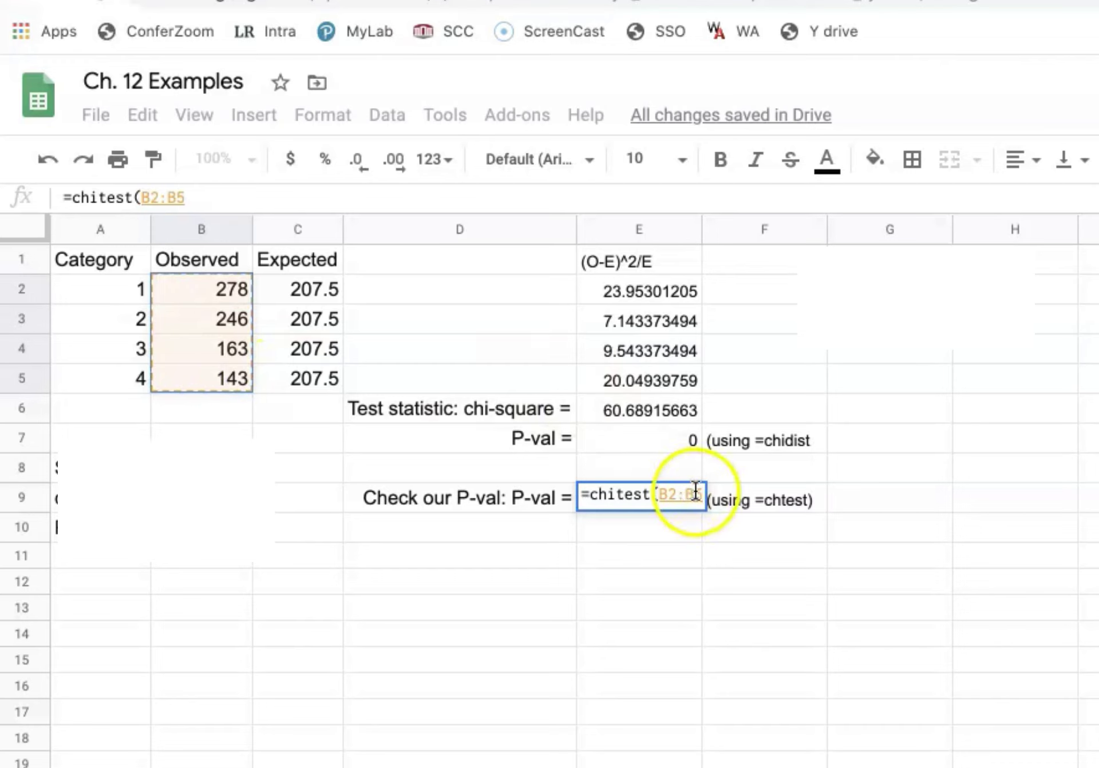
text(,)
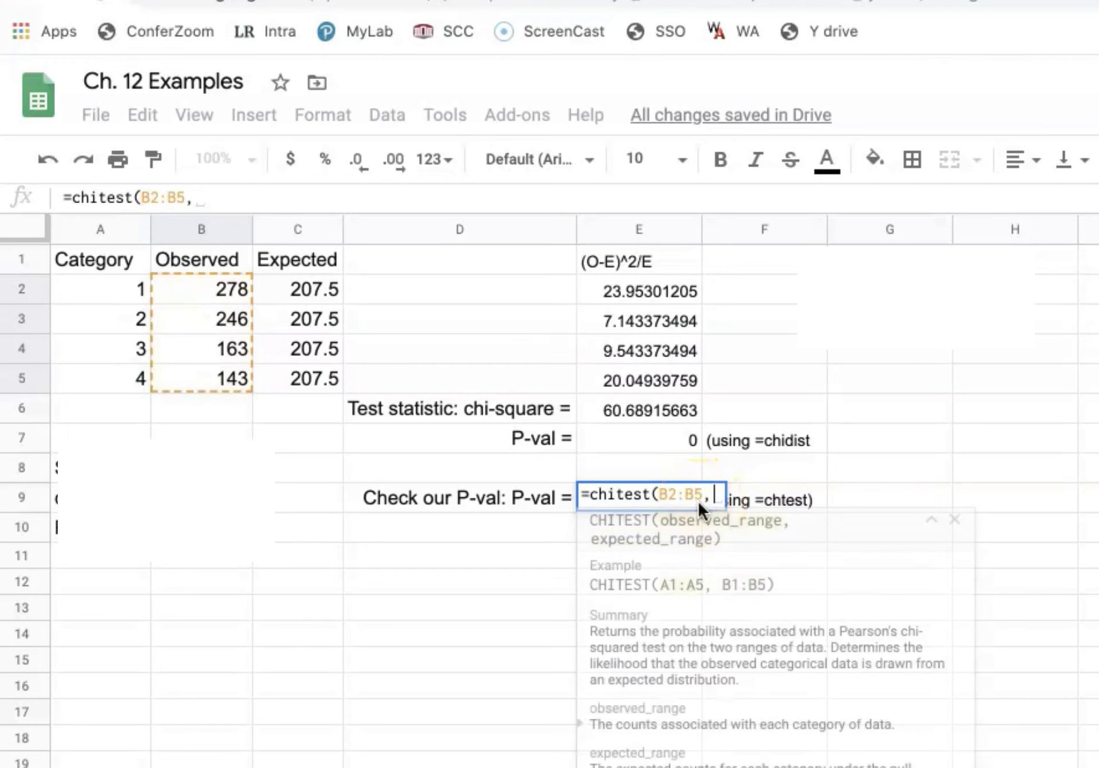
- Complete the CHITEST formula in E9 with the expected counts C2:C5 as its second range and enter it
click(297, 284)
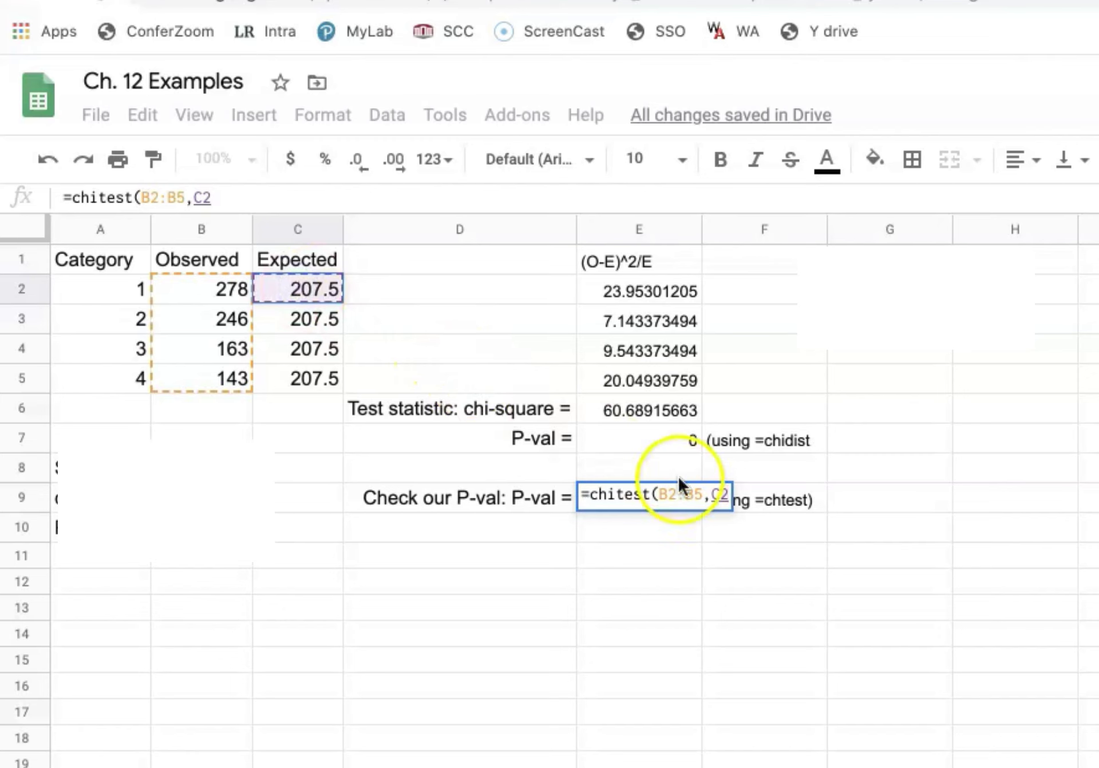
key(BackSpace)
key(BackSpace)
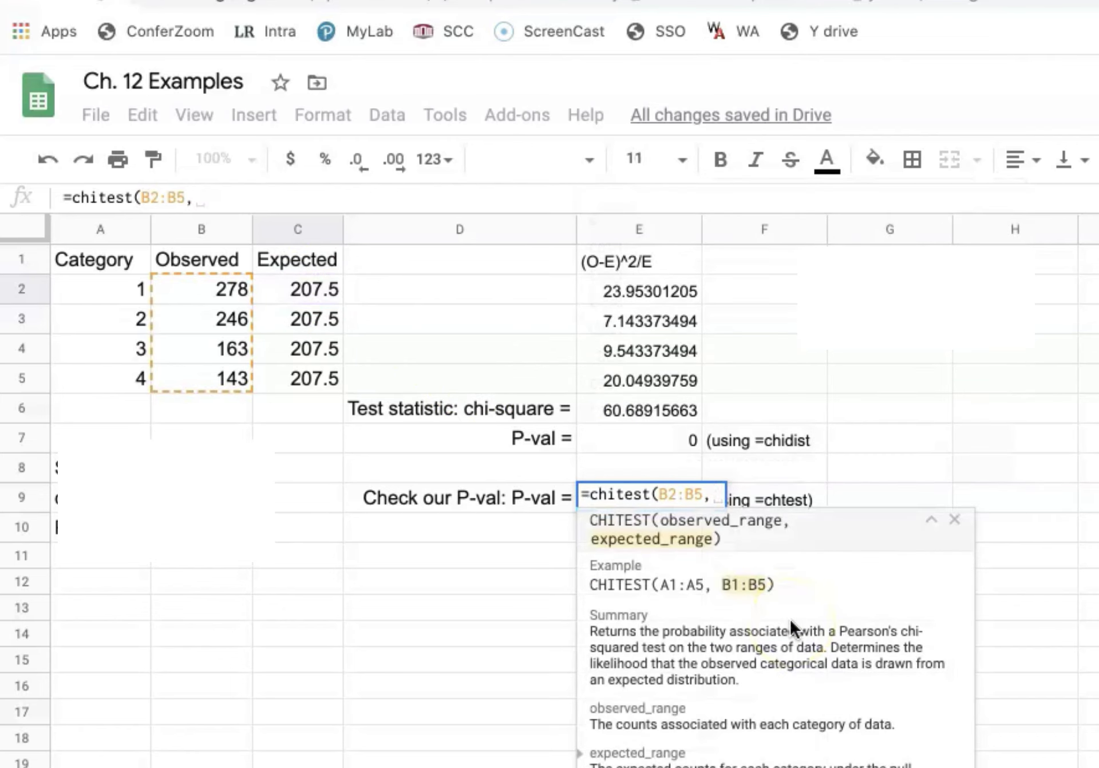
text(c2:)
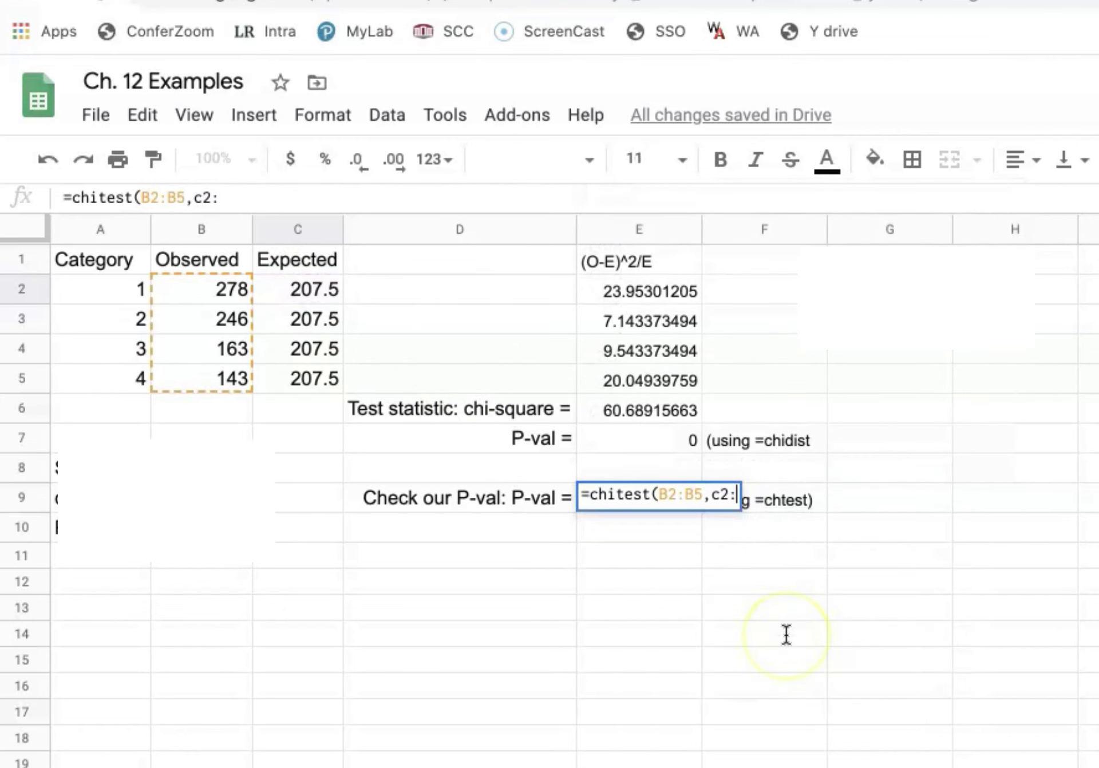
text(c5)
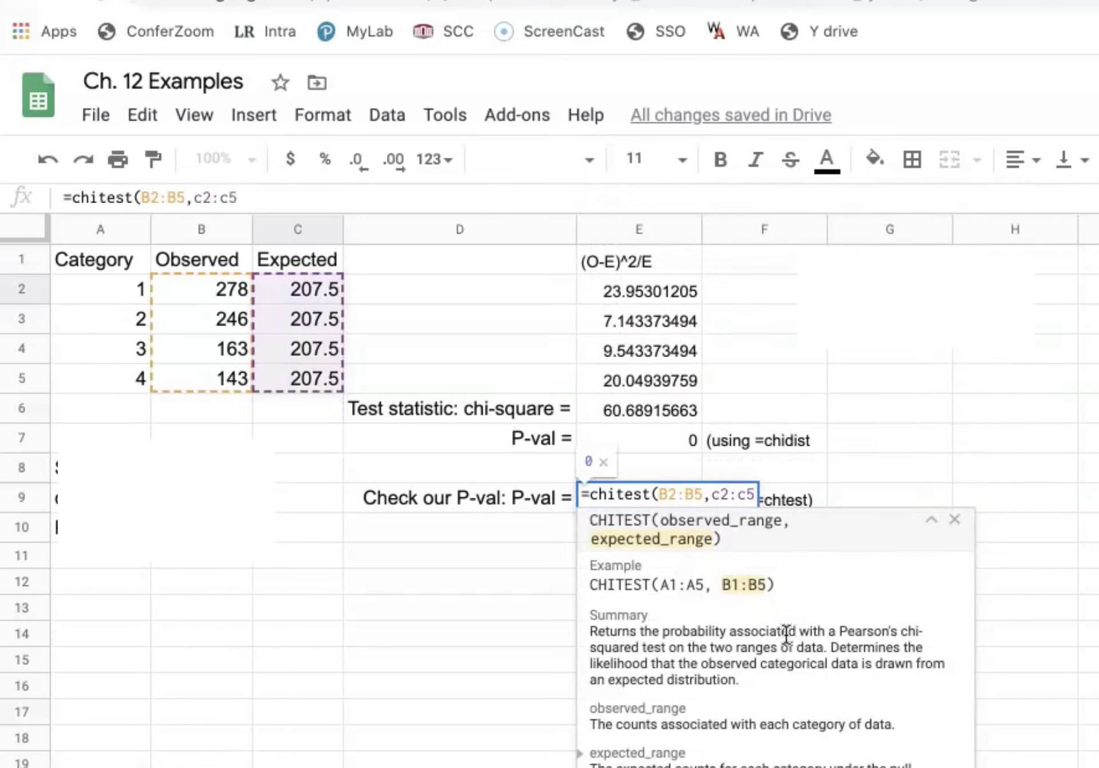
text())
key(Return)
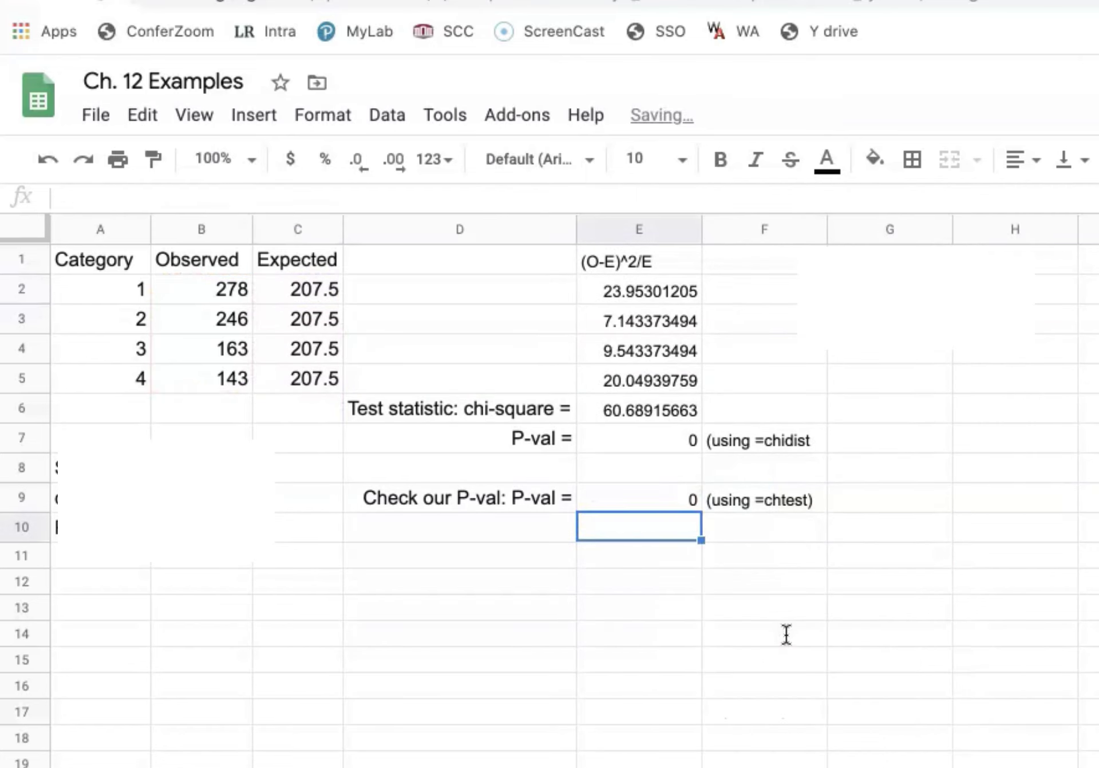